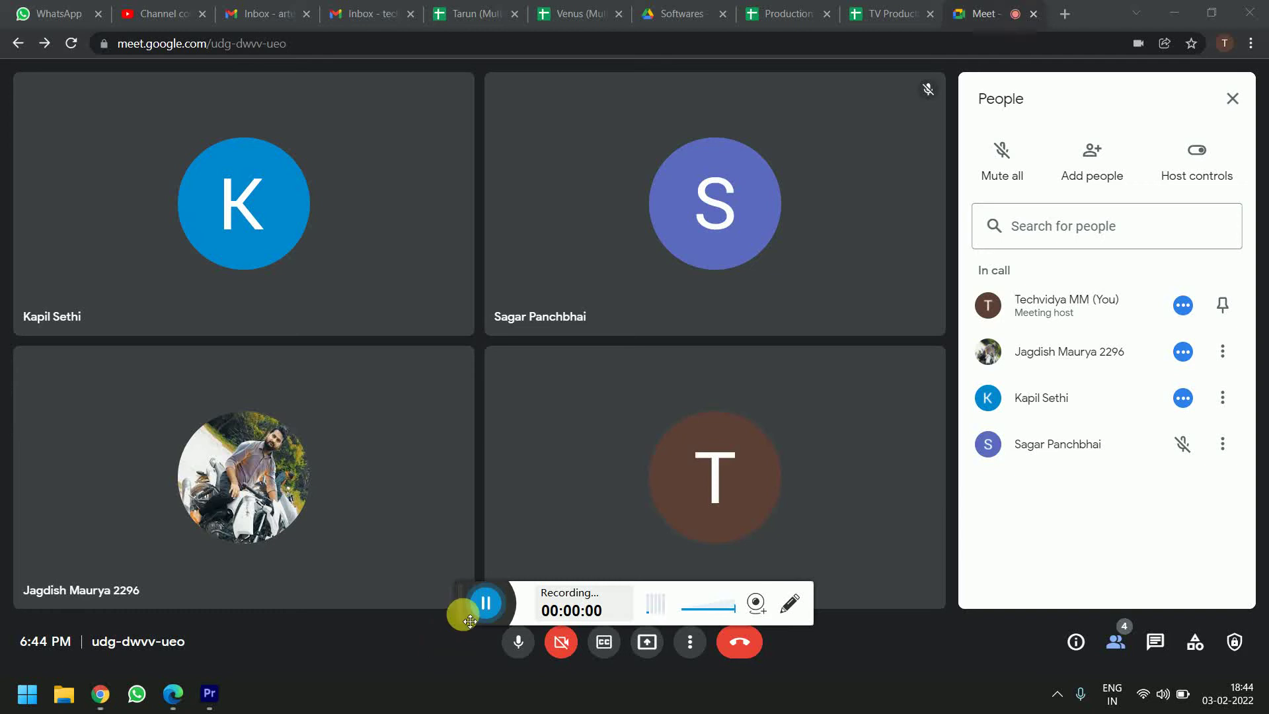
- Minimize the Google Meet and WhatsApp windows so Premiere Pro is in front
{"action": "left_click", "coordinate": [1174, 7]}
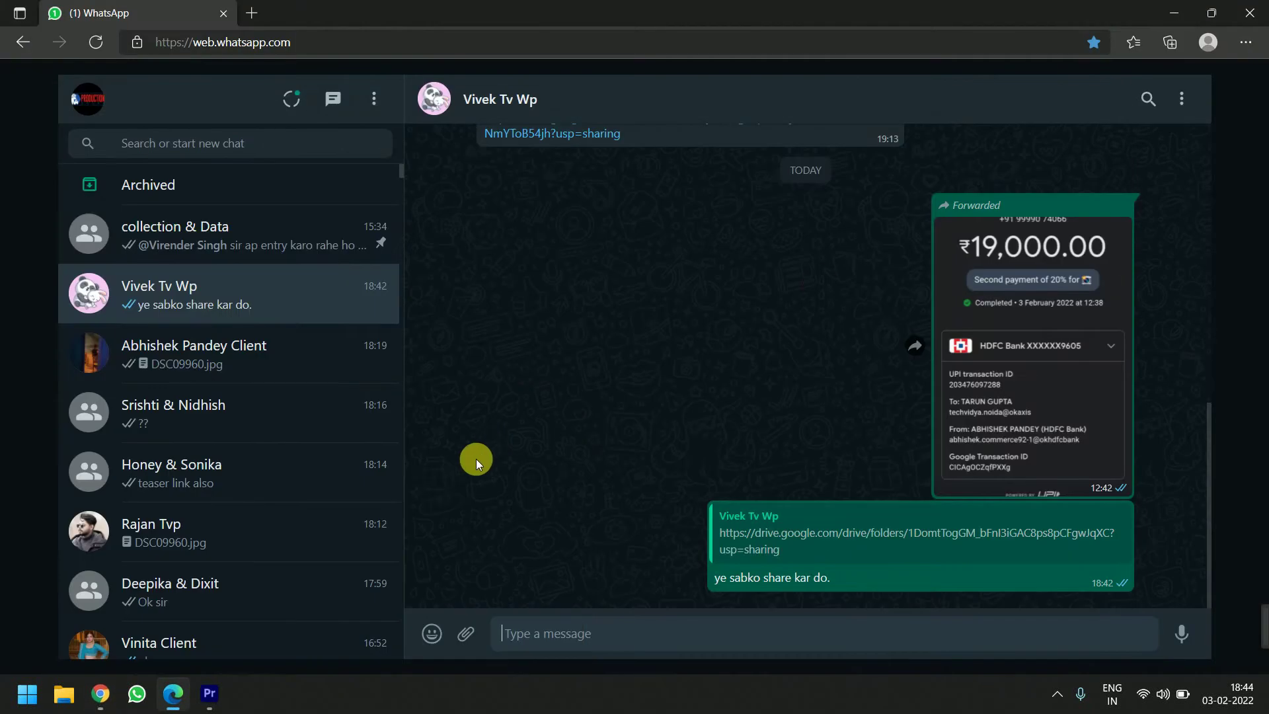
{"action": "left_click", "coordinate": [1173, 10]}
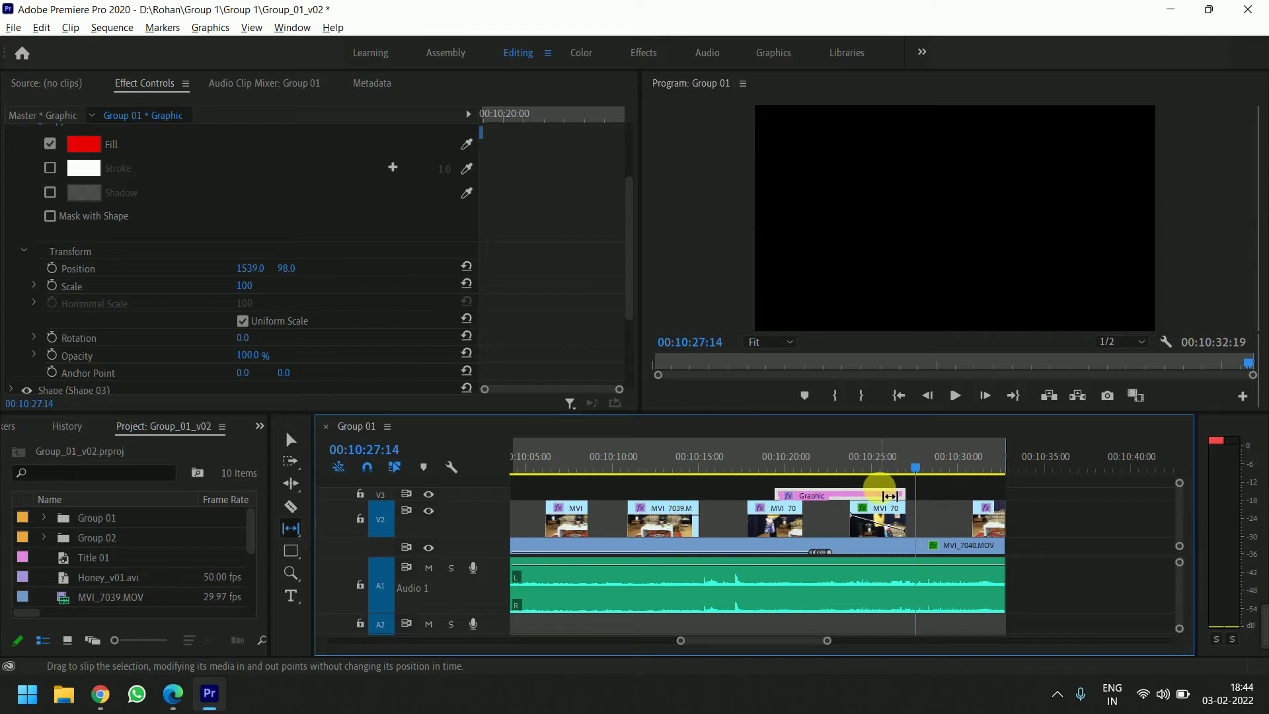
- Clear the timeline selection and try out the slip/slide editing tool
{"action": "key", "text": "v"}
{"action": "left_click", "coordinate": [1065, 493]}
{"action": "left_click", "coordinate": [1071, 456]}
{"action": "scroll", "coordinate": [1018, 482], "scroll_direction": "down", "scroll_amount": 3}
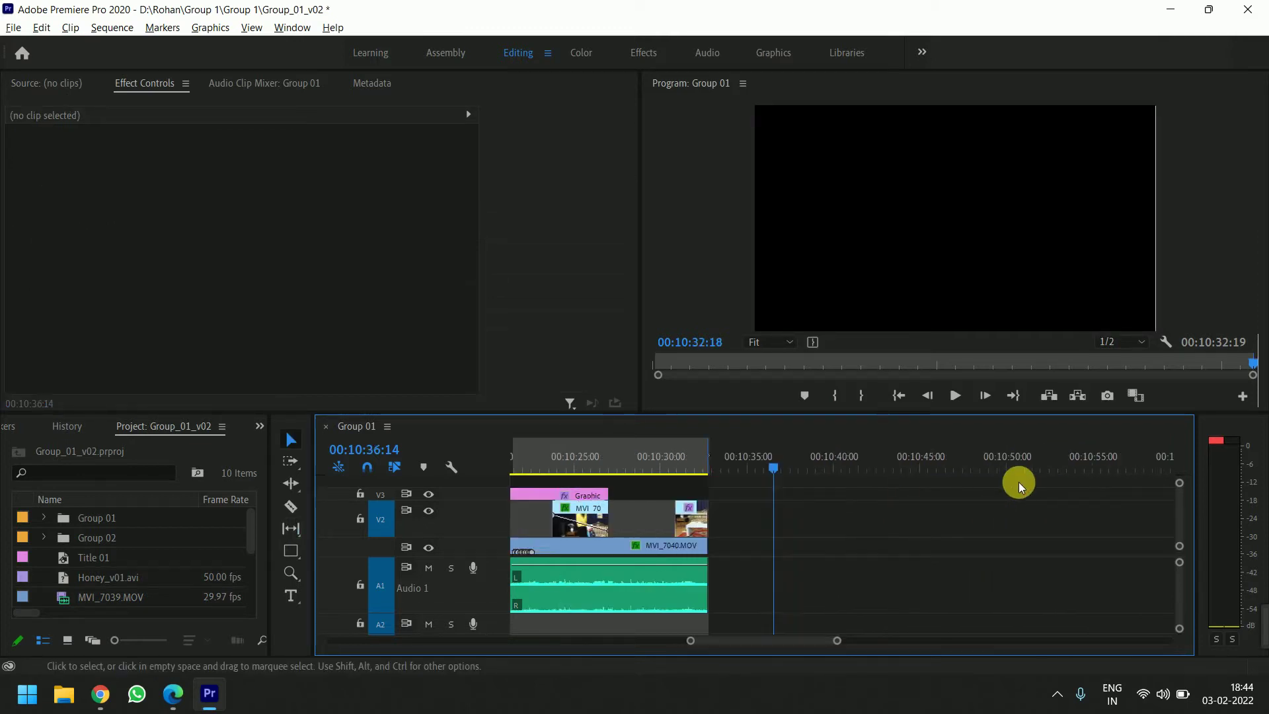
{"action": "scroll", "coordinate": [1018, 481], "scroll_direction": "down", "scroll_amount": 3}
{"action": "left_click", "coordinate": [296, 534]}
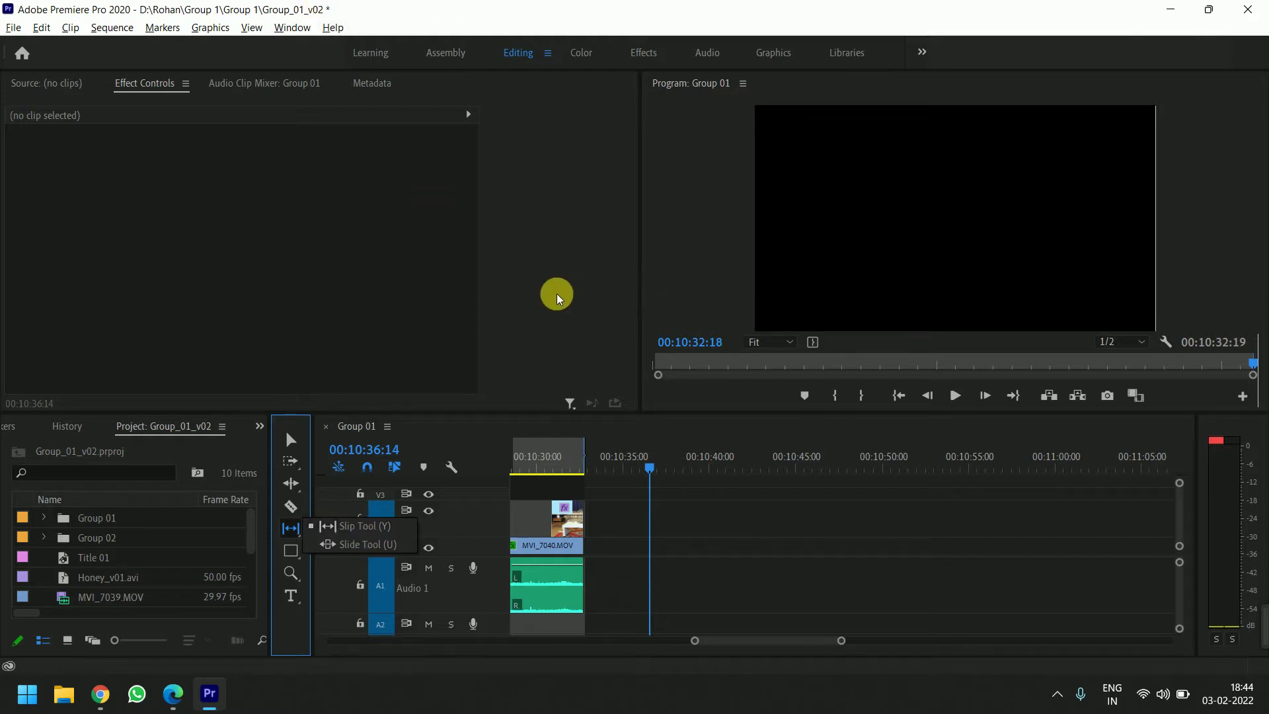
- Return to the Selection tool and shift the MVI_7039 clip on V2 along the timeline
{"action": "key", "text": "v"}
{"action": "scroll", "coordinate": [688, 592], "scroll_direction": "up", "scroll_amount": 3}
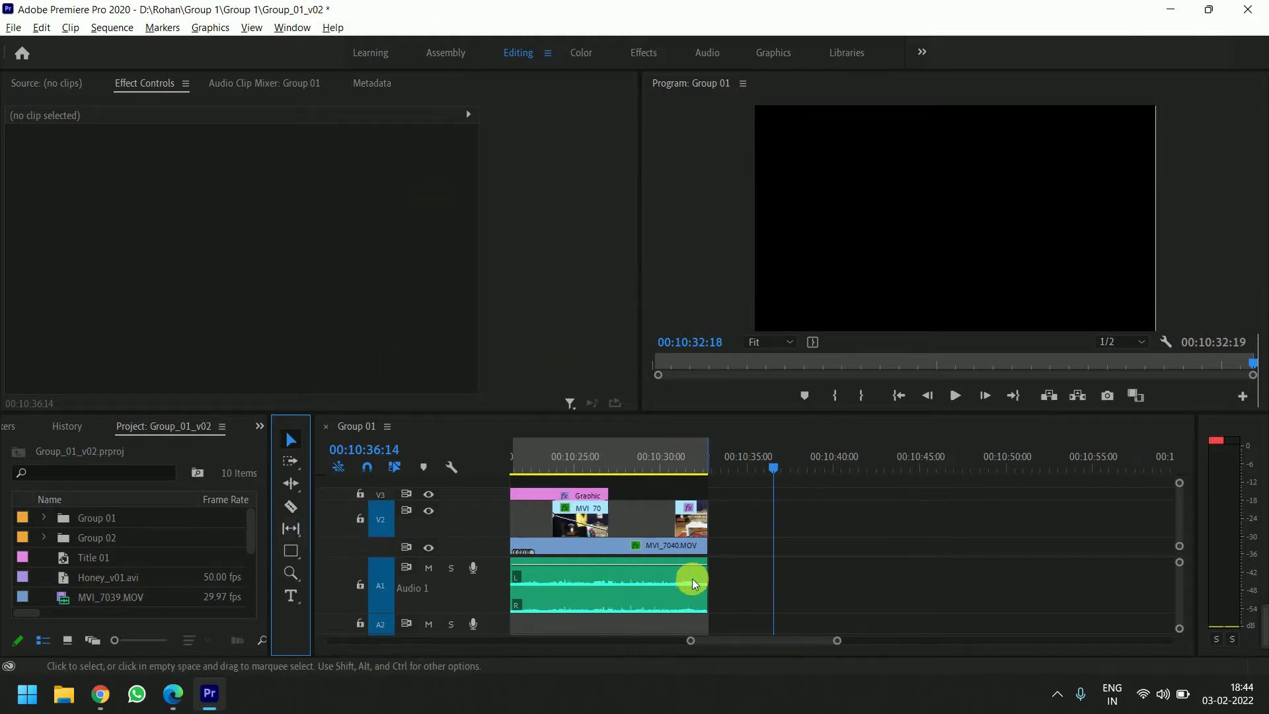
{"action": "scroll", "coordinate": [692, 578], "scroll_direction": "up", "scroll_amount": 3}
{"action": "mouse_move", "coordinate": [743, 508]}
{"action": "left_mouse_down"}
{"action": "mouse_move", "coordinate": [878, 509]}
{"action": "mouse_move", "coordinate": [760, 518]}
{"action": "left_mouse_up"}
{"action": "scroll", "coordinate": [763, 521], "scroll_direction": "up", "scroll_amount": 10}
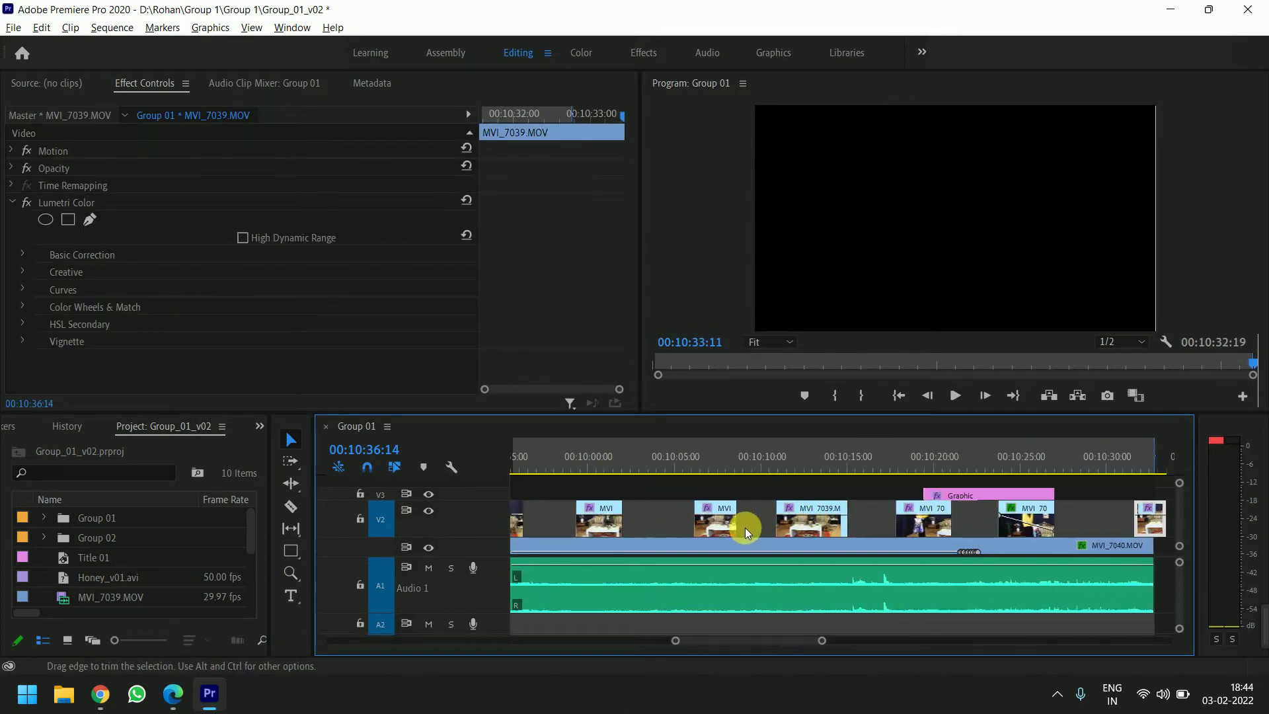
- Razor MVI_7040 on V1 twice, select the short middle piece, and bring Meet back
{"action": "key", "text": "c"}
{"action": "left_click", "coordinate": [623, 545]}
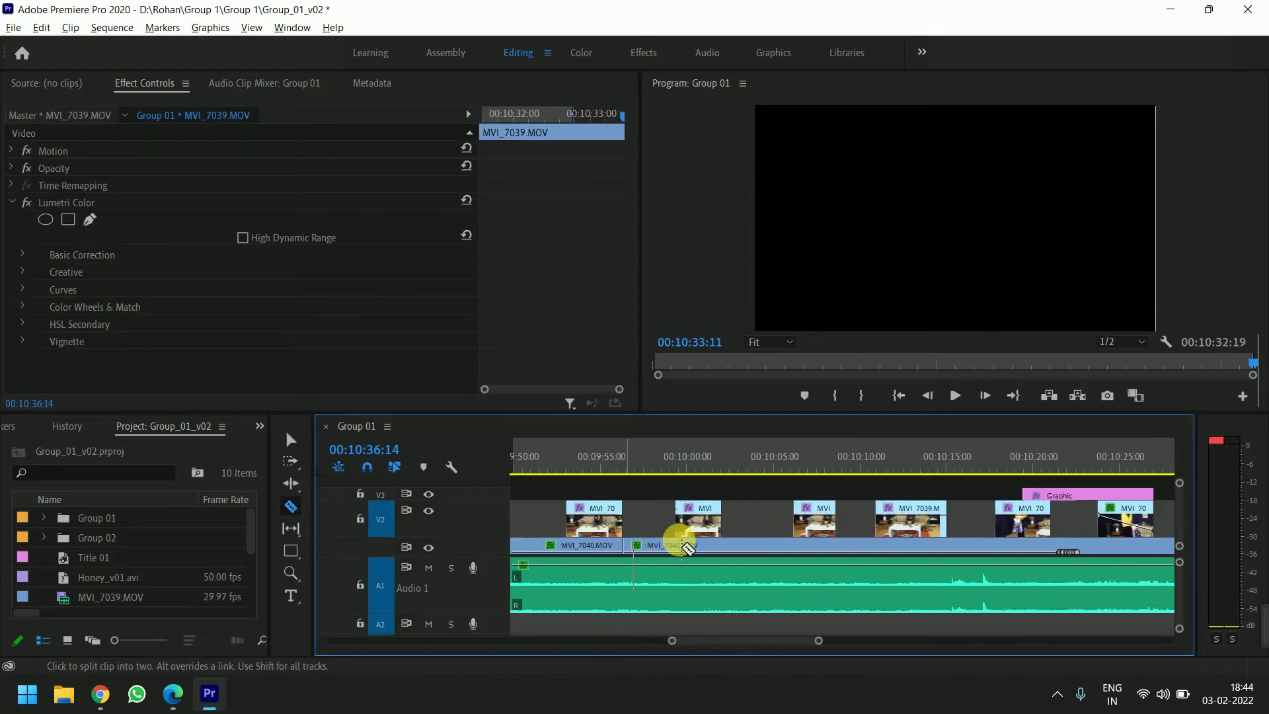
{"action": "left_click", "coordinate": [684, 545]}
{"action": "key", "text": "v"}
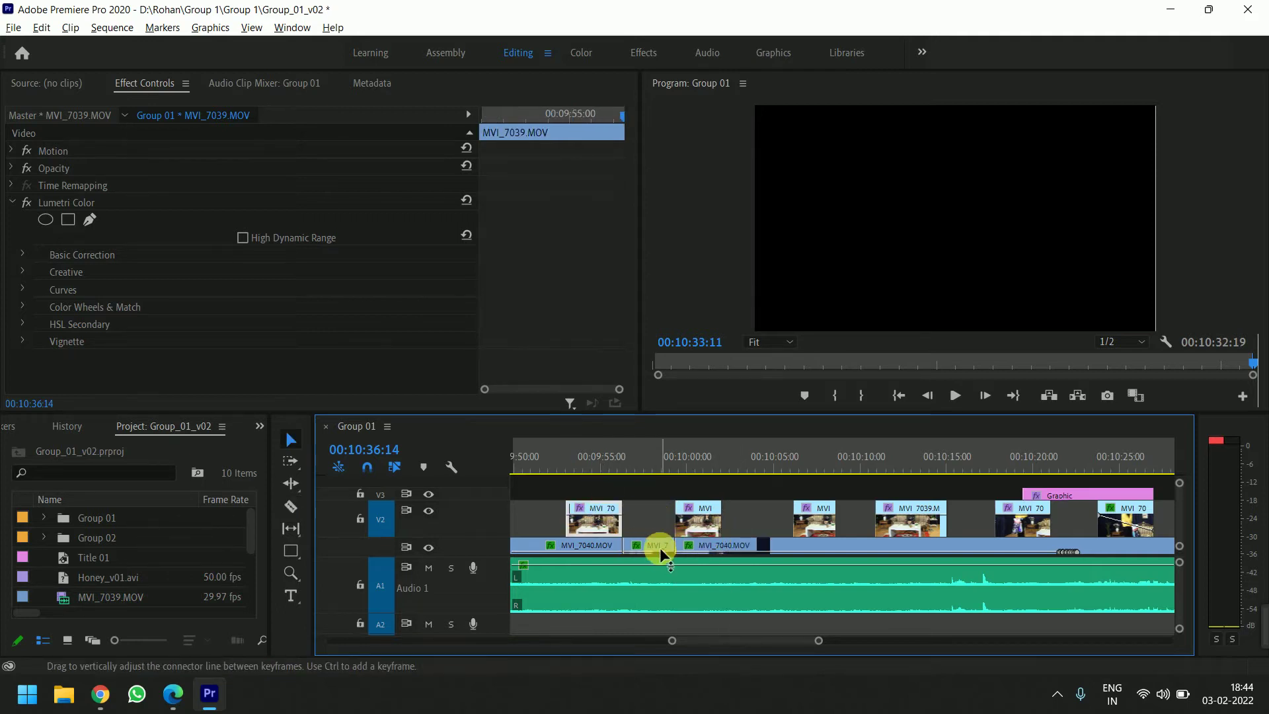
{"action": "left_click", "coordinate": [651, 546], "text": "shift"}
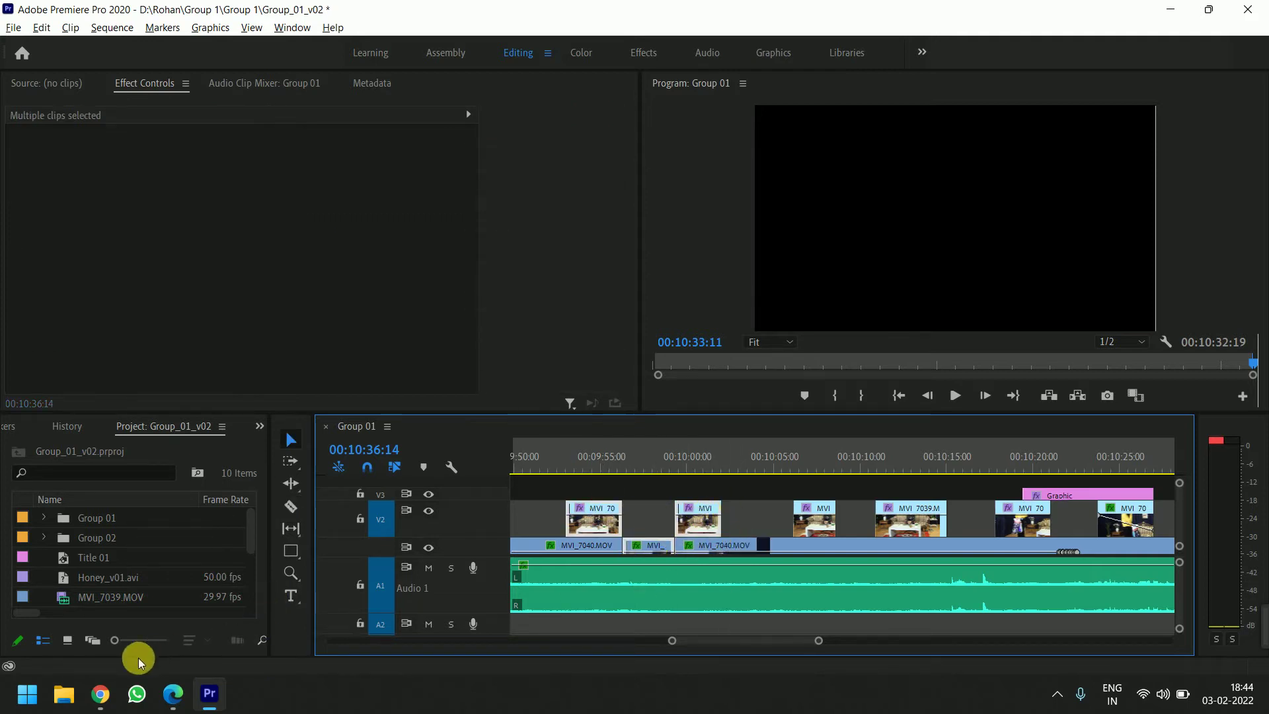
{"action": "left_click", "coordinate": [100, 692]}
- Present your entire screen in Google Meet, then minimize the Meet window
{"action": "left_click", "coordinate": [647, 641]}
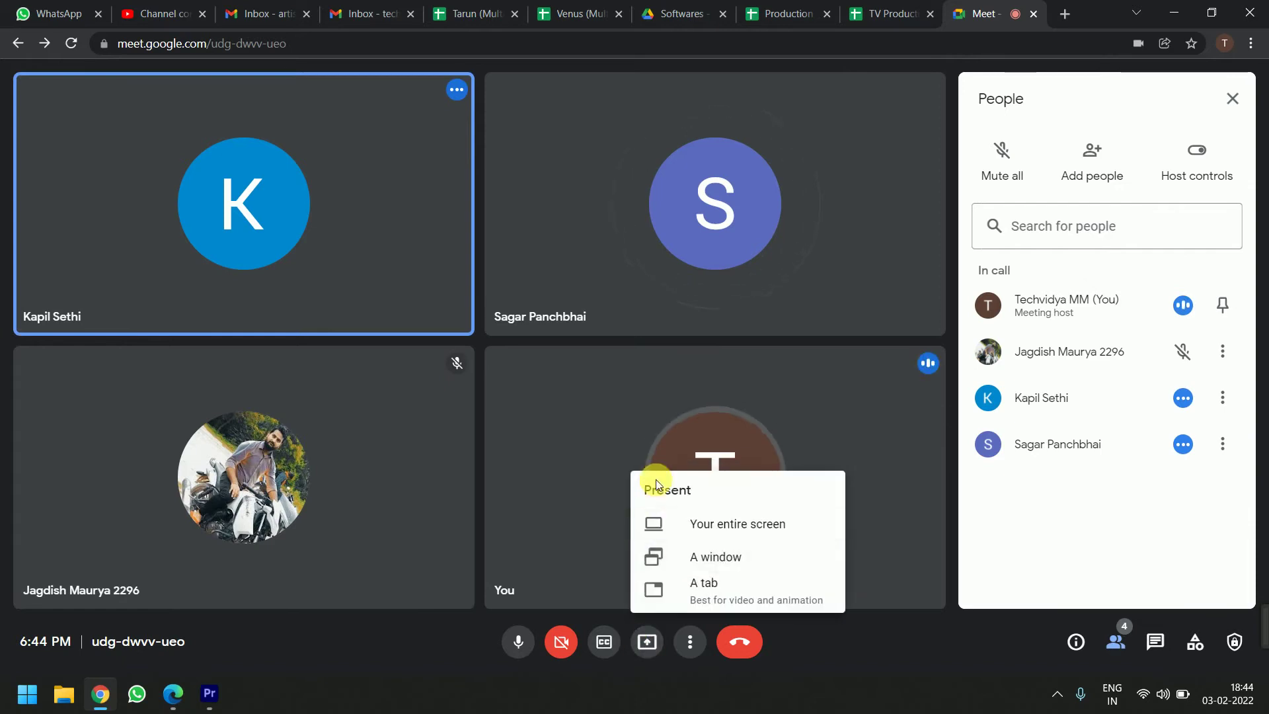
{"action": "left_click", "coordinate": [699, 543]}
{"action": "key", "text": "Escape"}
{"action": "left_click", "coordinate": [646, 641]}
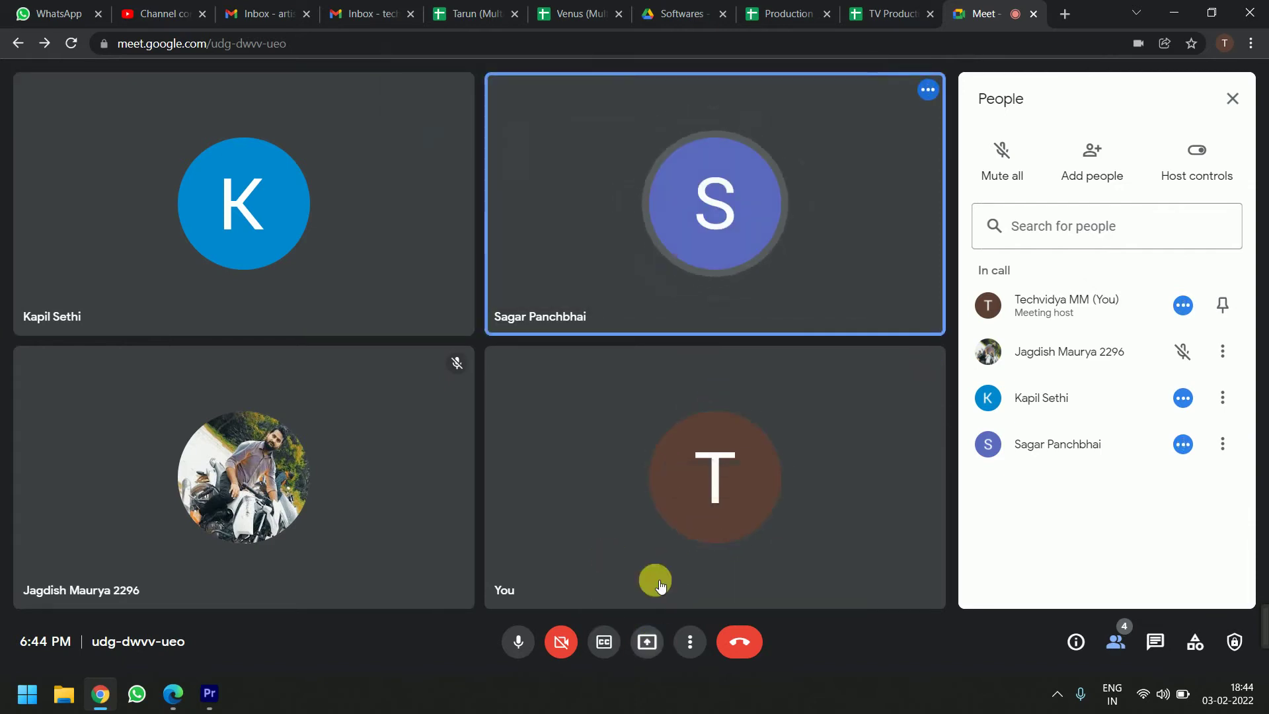
{"action": "left_click", "coordinate": [683, 524]}
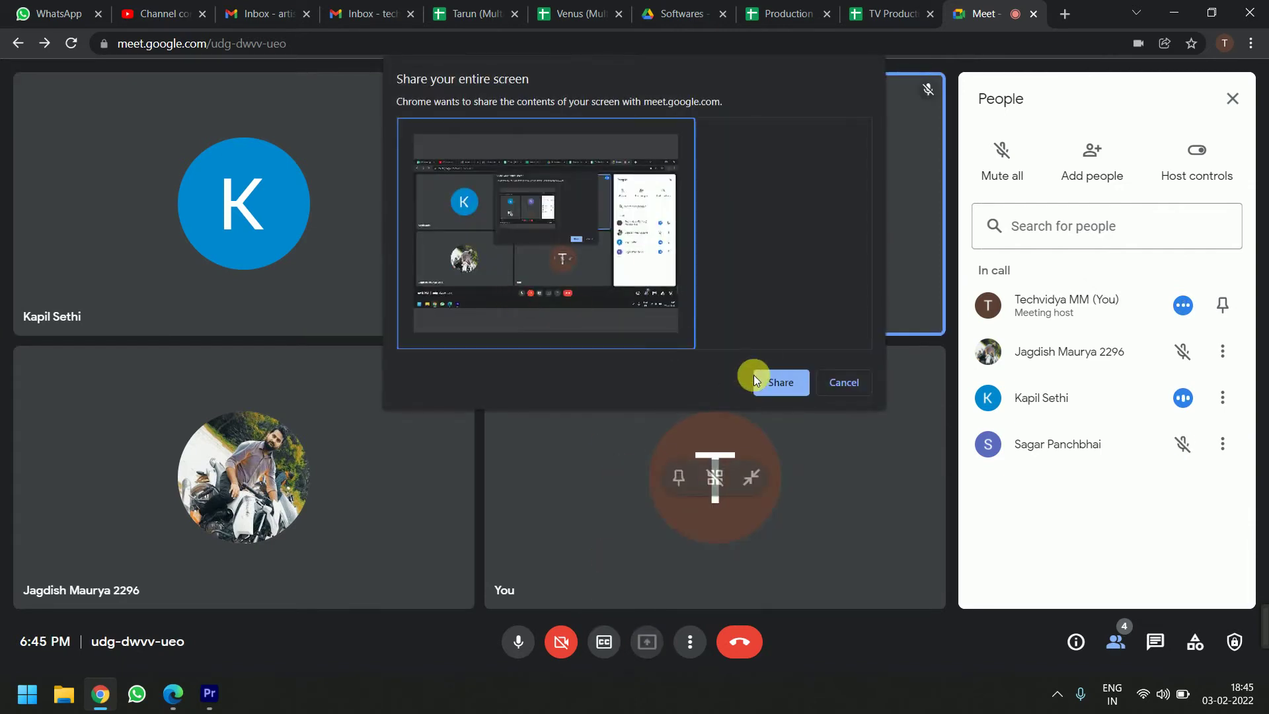
{"action": "left_click", "coordinate": [755, 375]}
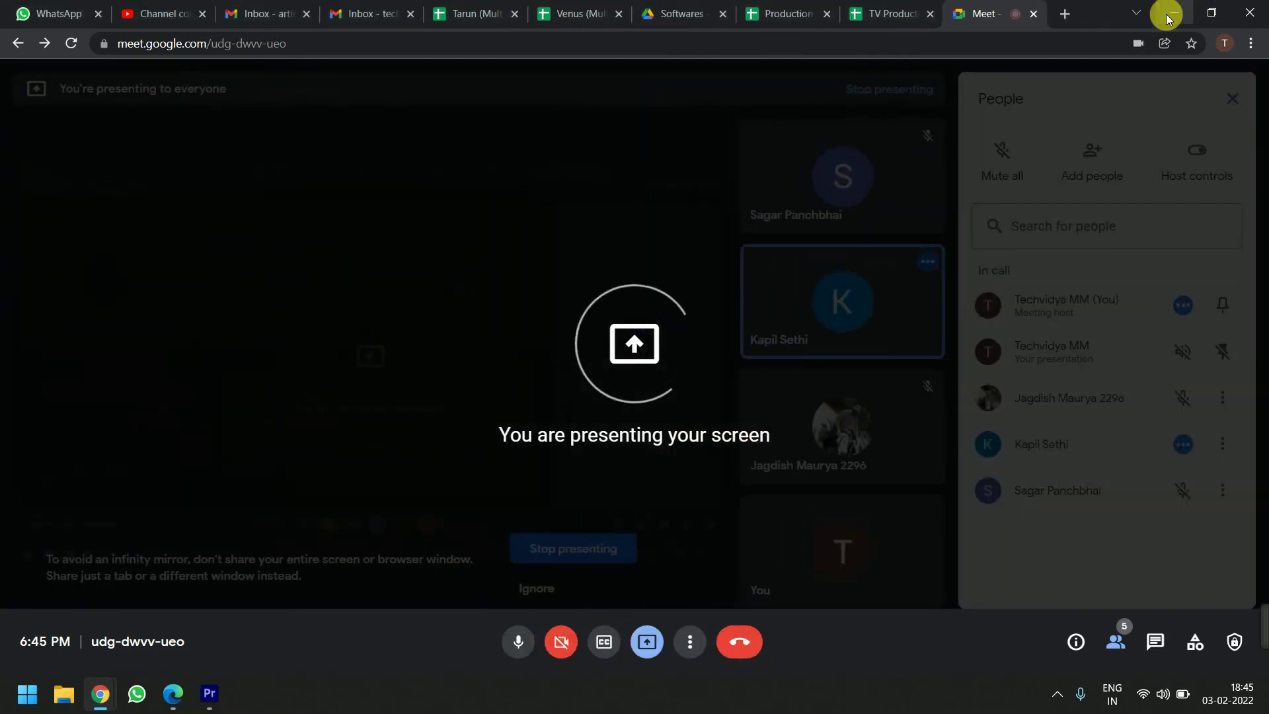
{"action": "left_click", "coordinate": [1174, 13]}
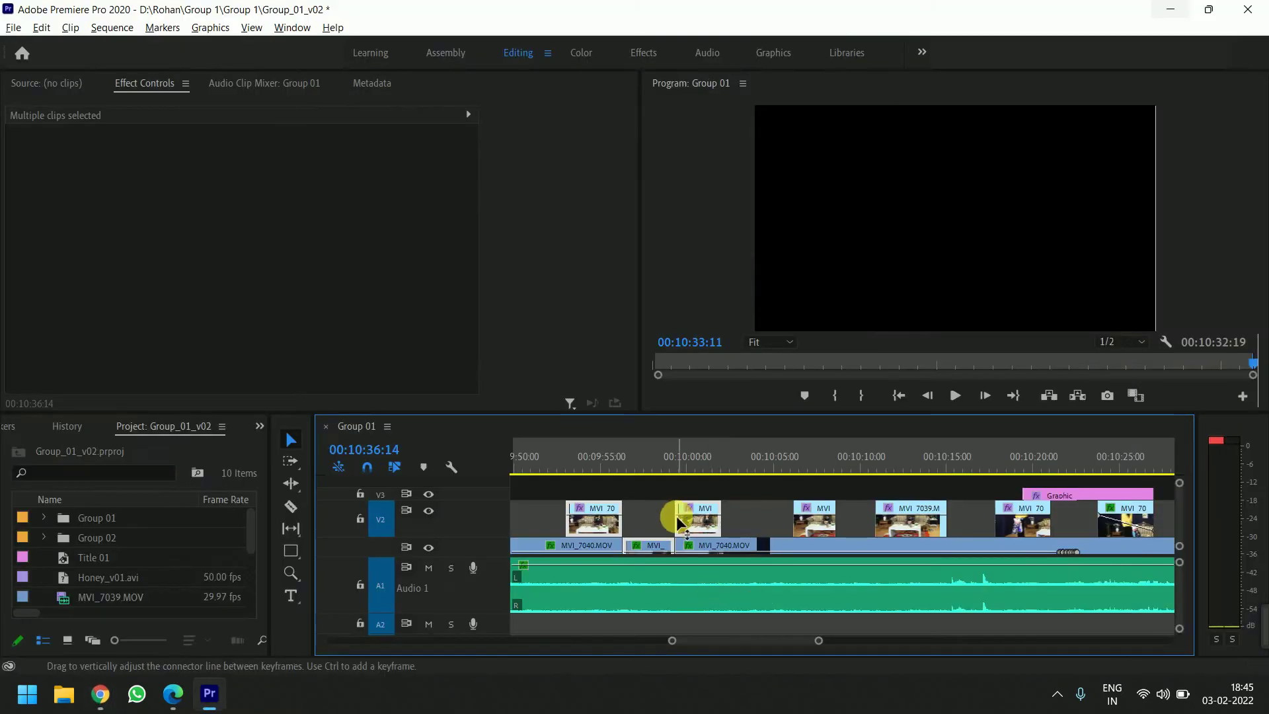
- Move the selected clips to near 00:11:15 and drop both MVI_7039 clips onto V1
{"action": "scroll", "coordinate": [640, 540], "scroll_direction": "down", "scroll_amount": 3}
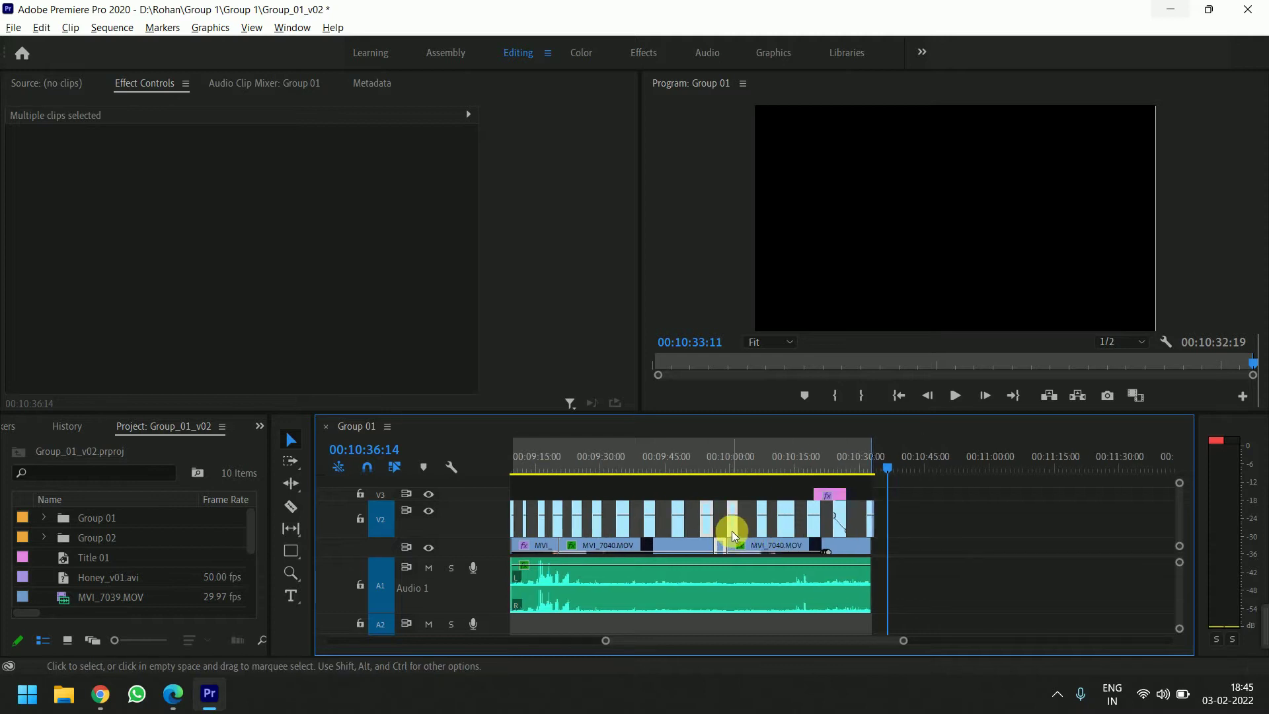
{"action": "left_click_drag", "start_coordinate": [731, 533], "coordinate": [1083, 542]}
{"action": "left_click", "coordinate": [1072, 455]}
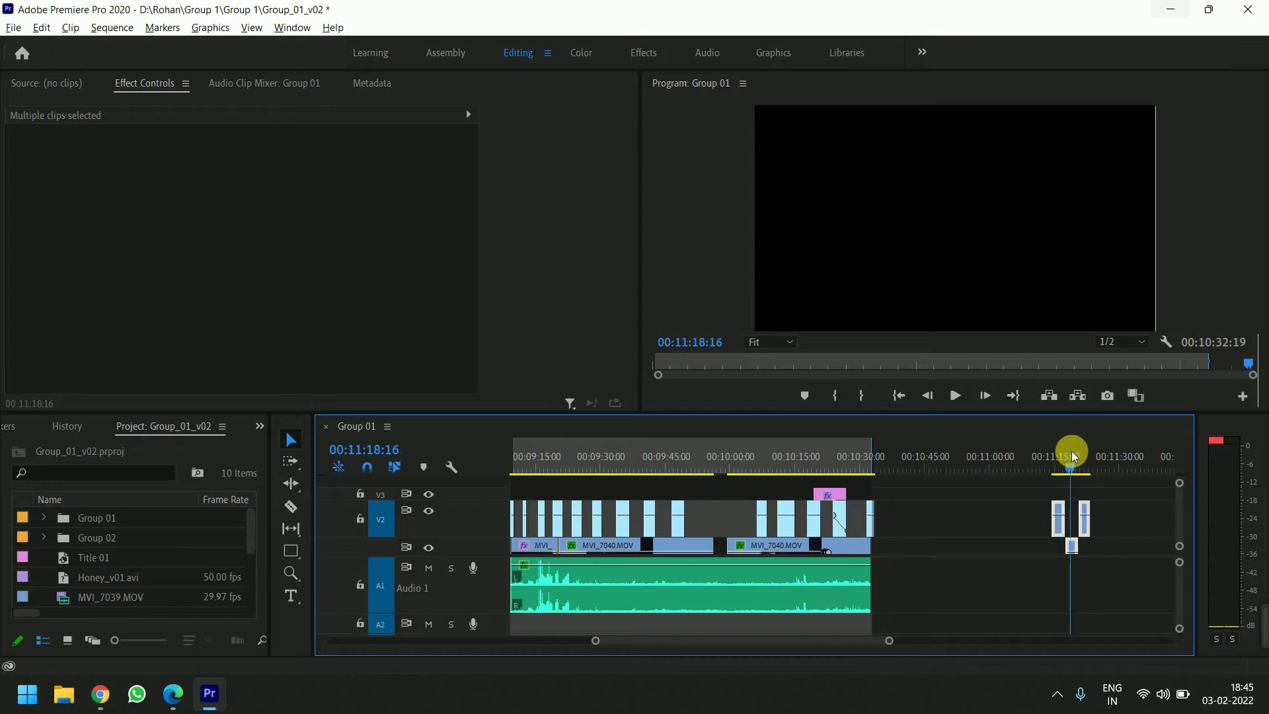
{"action": "key", "text": "equal"}
{"action": "key", "text": "equal"}
{"action": "key", "text": "equal"}
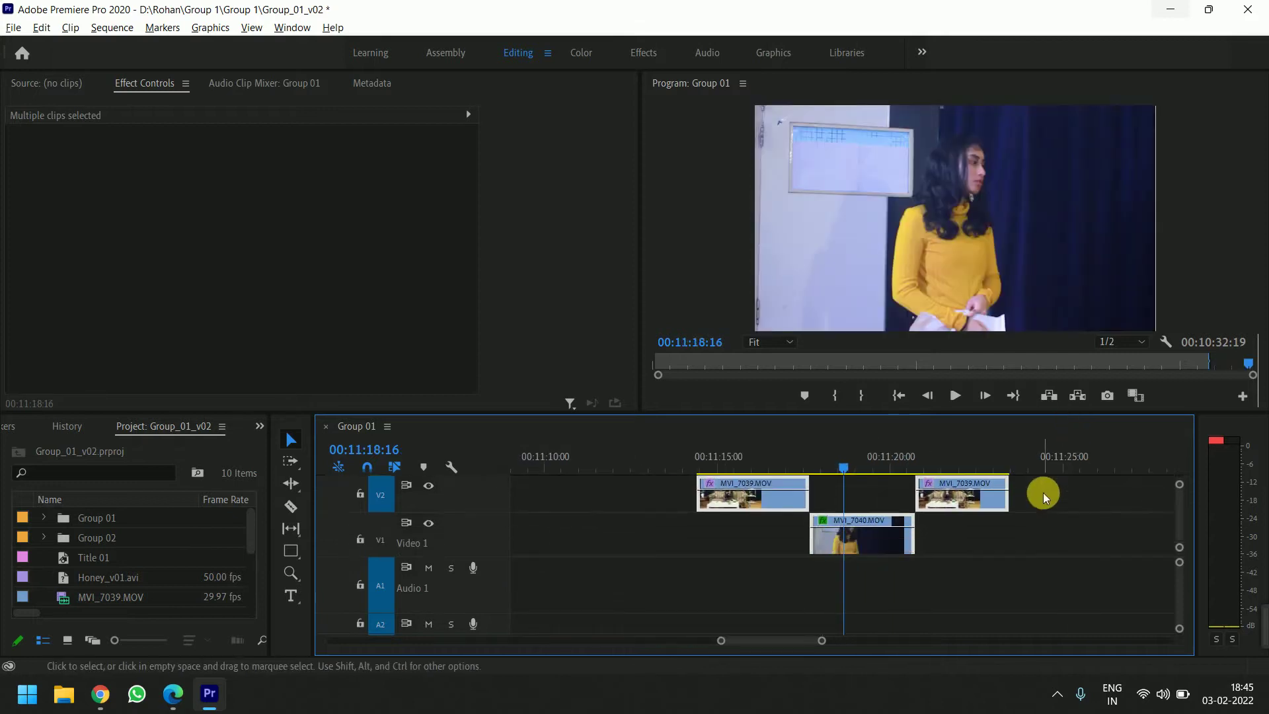
{"action": "mouse_move", "coordinate": [712, 549]}
{"action": "left_mouse_down"}
{"action": "mouse_move", "coordinate": [767, 505]}
{"action": "mouse_move", "coordinate": [797, 537]}
{"action": "left_mouse_up"}
{"action": "left_click_drag", "start_coordinate": [961, 509], "coordinate": [961, 545]}
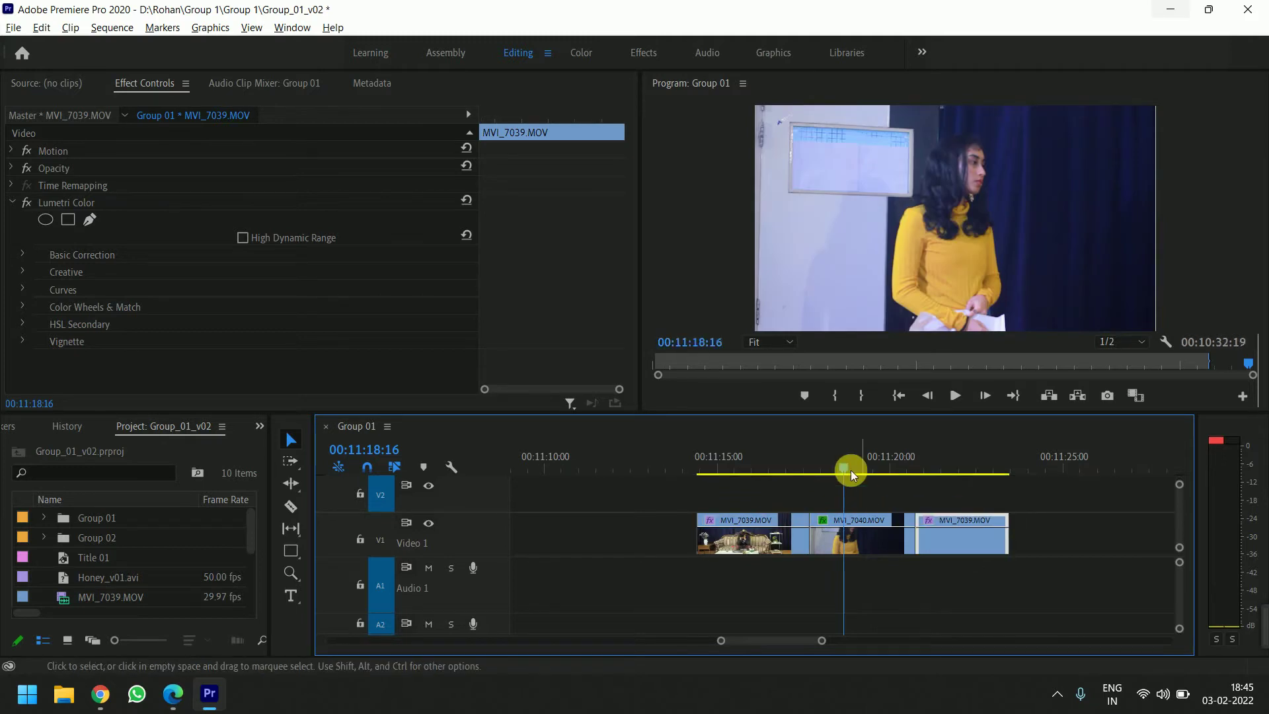
- Play back the three-clip sequence, then reselect the MVI_7039 clip on V1
{"action": "left_click", "coordinate": [724, 470]}
{"action": "key", "text": "space"}
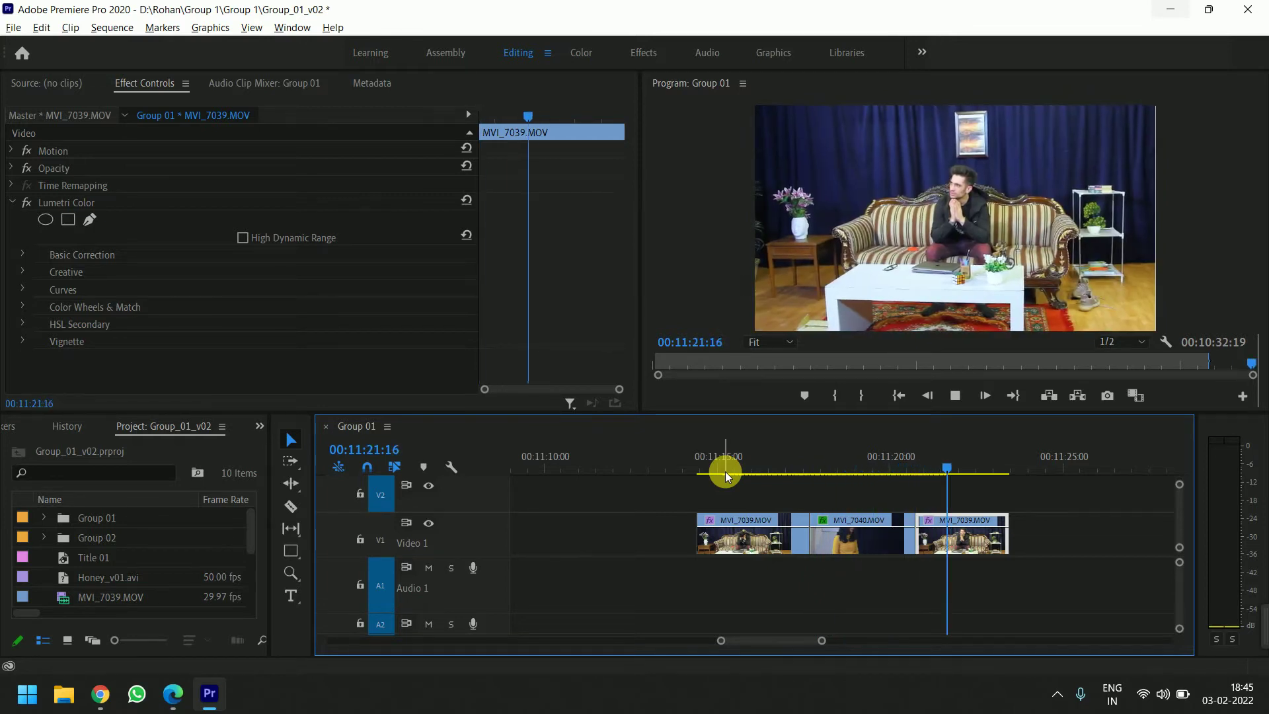
{"action": "key", "text": "space"}
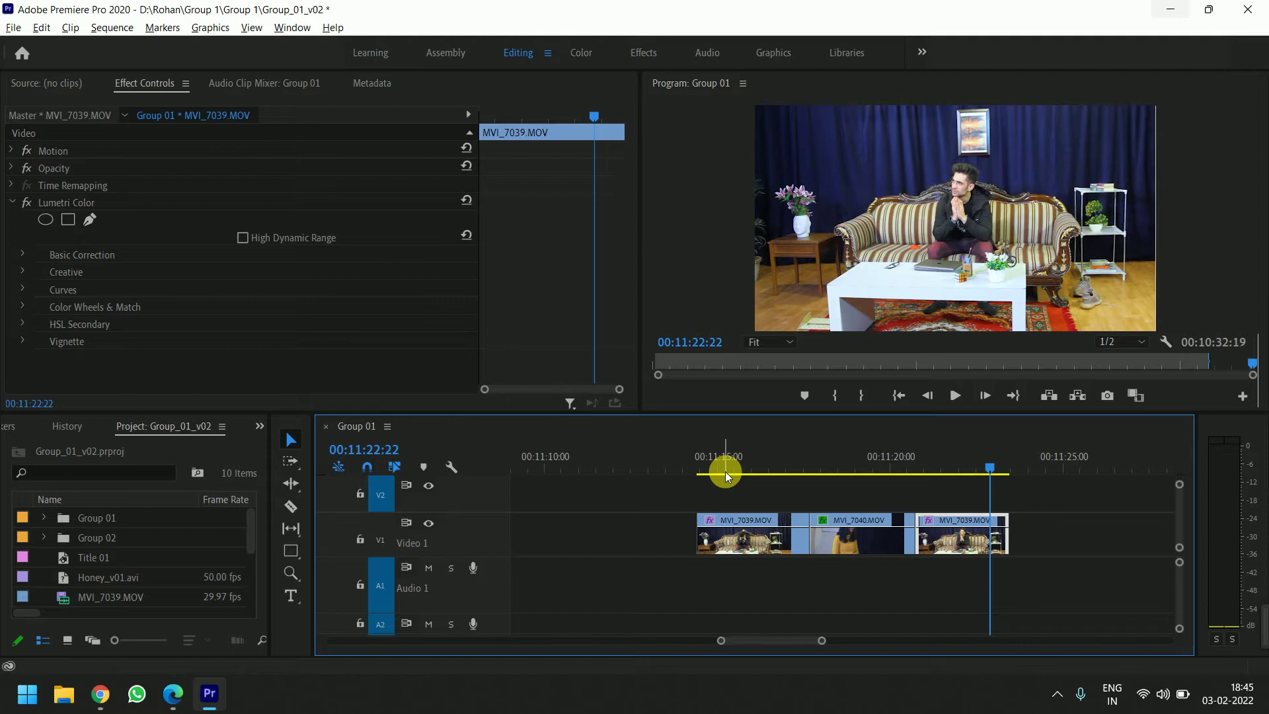
{"action": "left_click", "coordinate": [758, 559]}
{"action": "left_click", "coordinate": [774, 533]}
{"action": "left_click", "coordinate": [948, 529]}
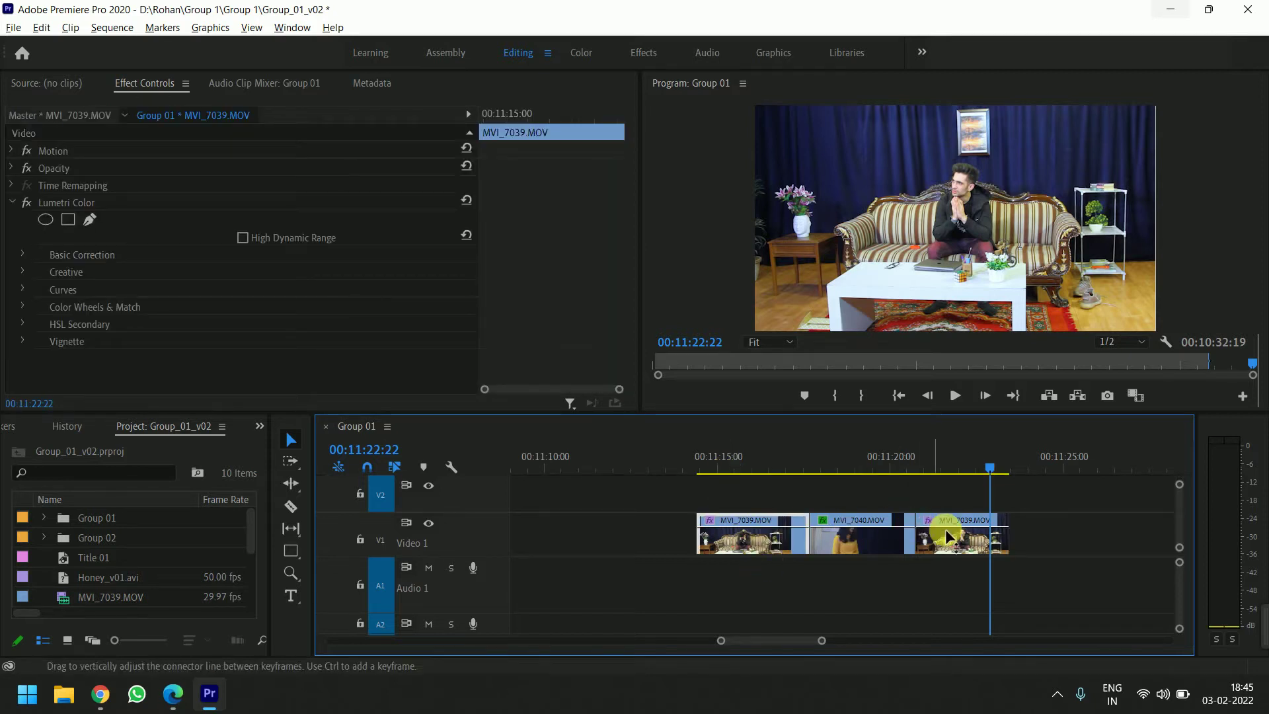
{"action": "left_click", "coordinate": [889, 543]}
- Slip the footage inside MVI_7040 slightly with the Slip Tool
{"action": "left_click", "coordinate": [869, 469]}
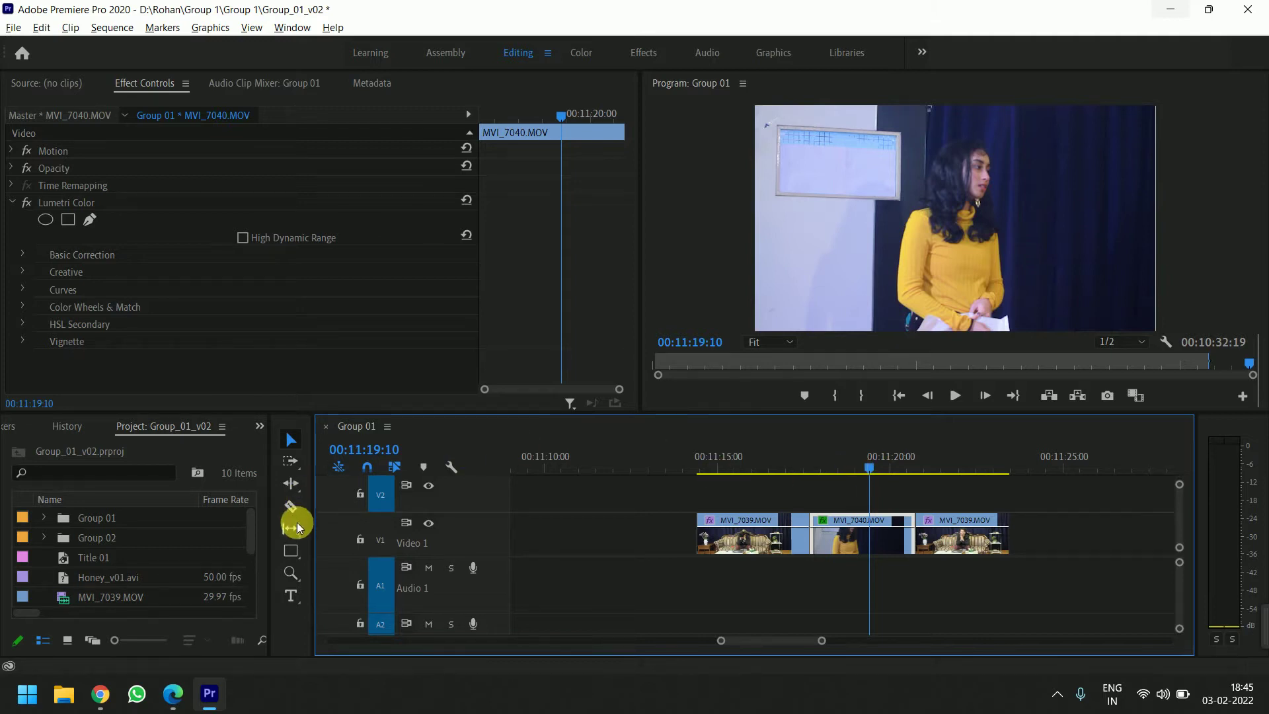
{"action": "left_click_drag", "start_coordinate": [296, 523], "coordinate": [329, 527]}
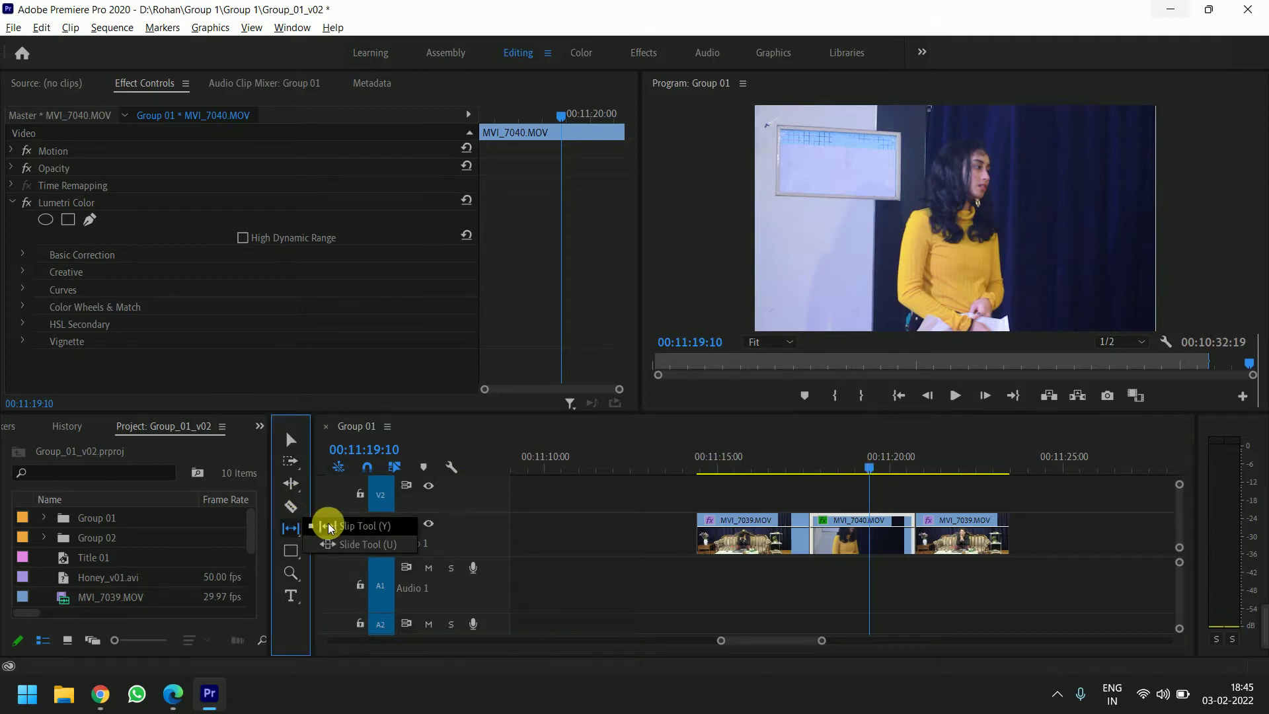
{"action": "left_click", "coordinate": [329, 527]}
{"action": "left_click_drag", "start_coordinate": [866, 549], "coordinate": [858, 553]}
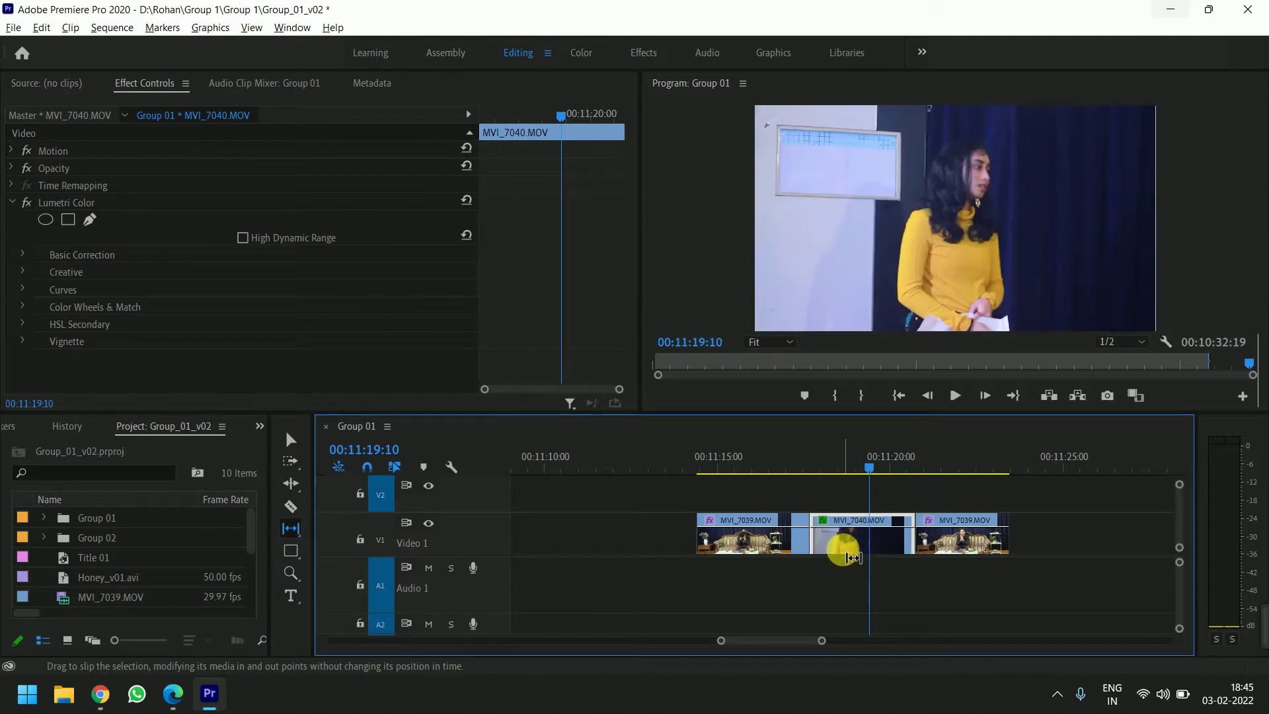
- Launch Paint and draw a long thin rectangular bar across the canvas
{"action": "key", "text": "super"}
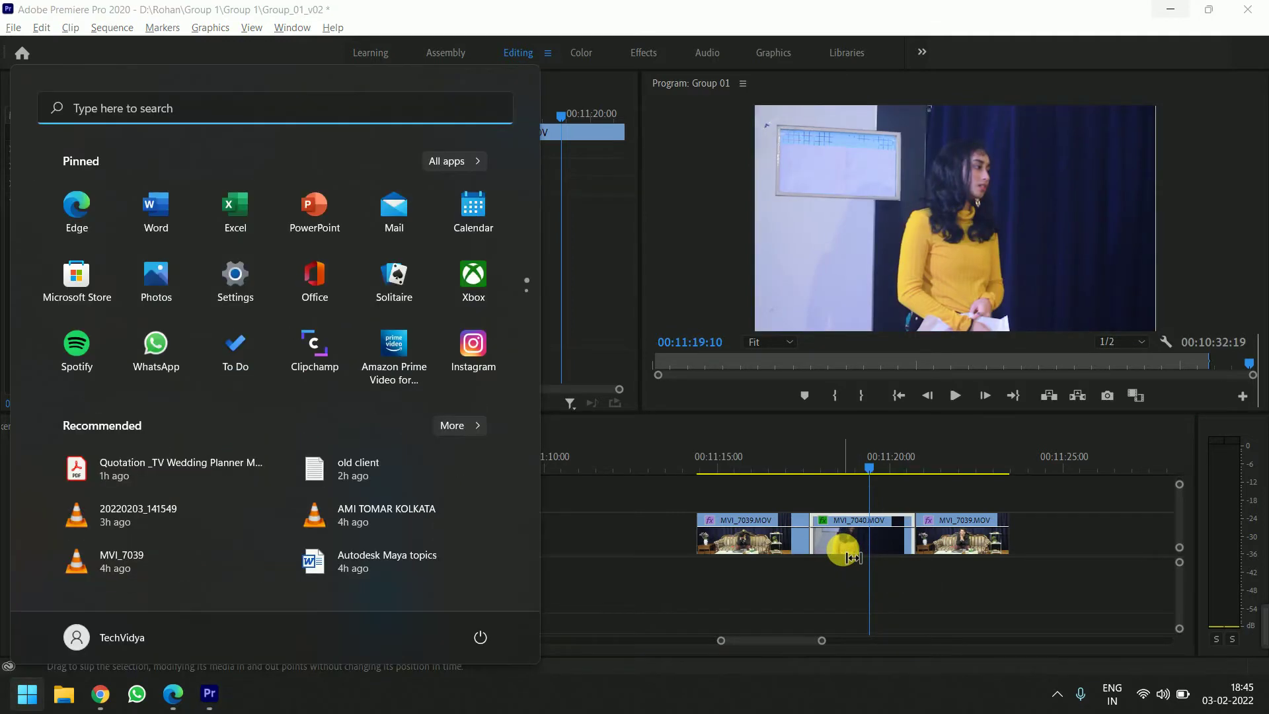
{"action": "type", "text": "paint"}
{"action": "key", "text": "Return"}
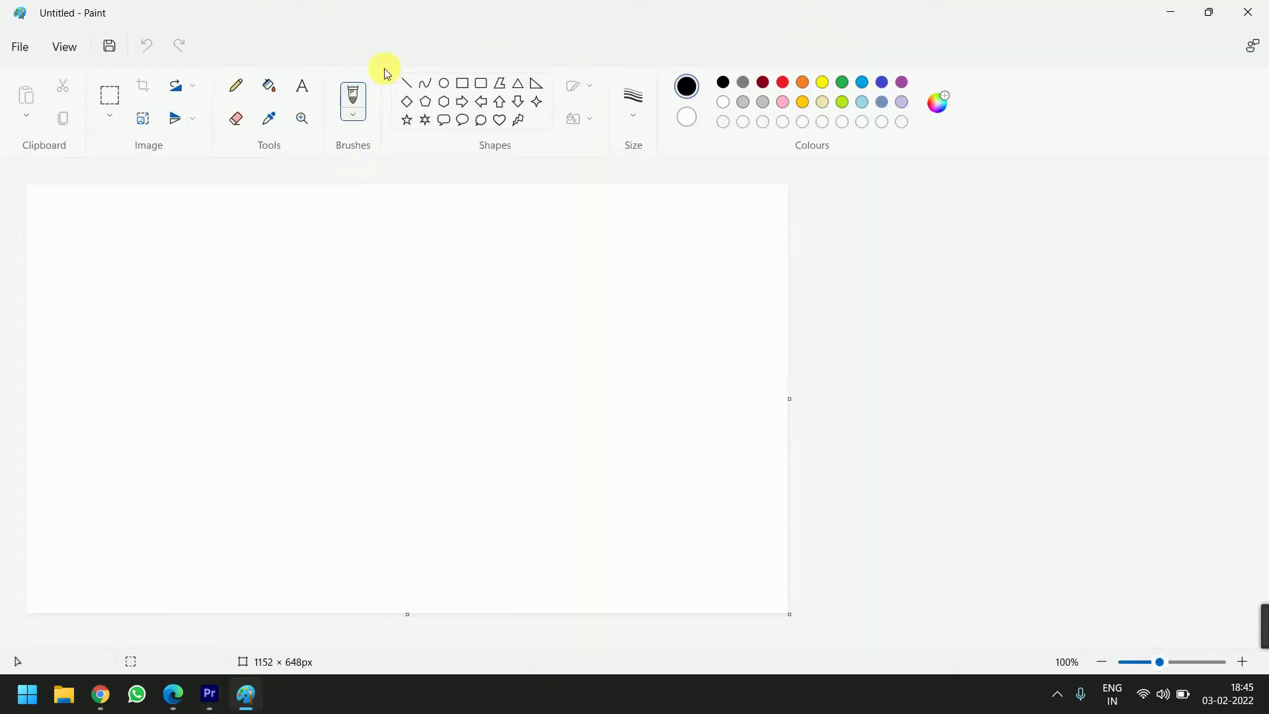
{"action": "left_click", "coordinate": [462, 82]}
{"action": "left_click_drag", "start_coordinate": [152, 320], "coordinate": [549, 331]}
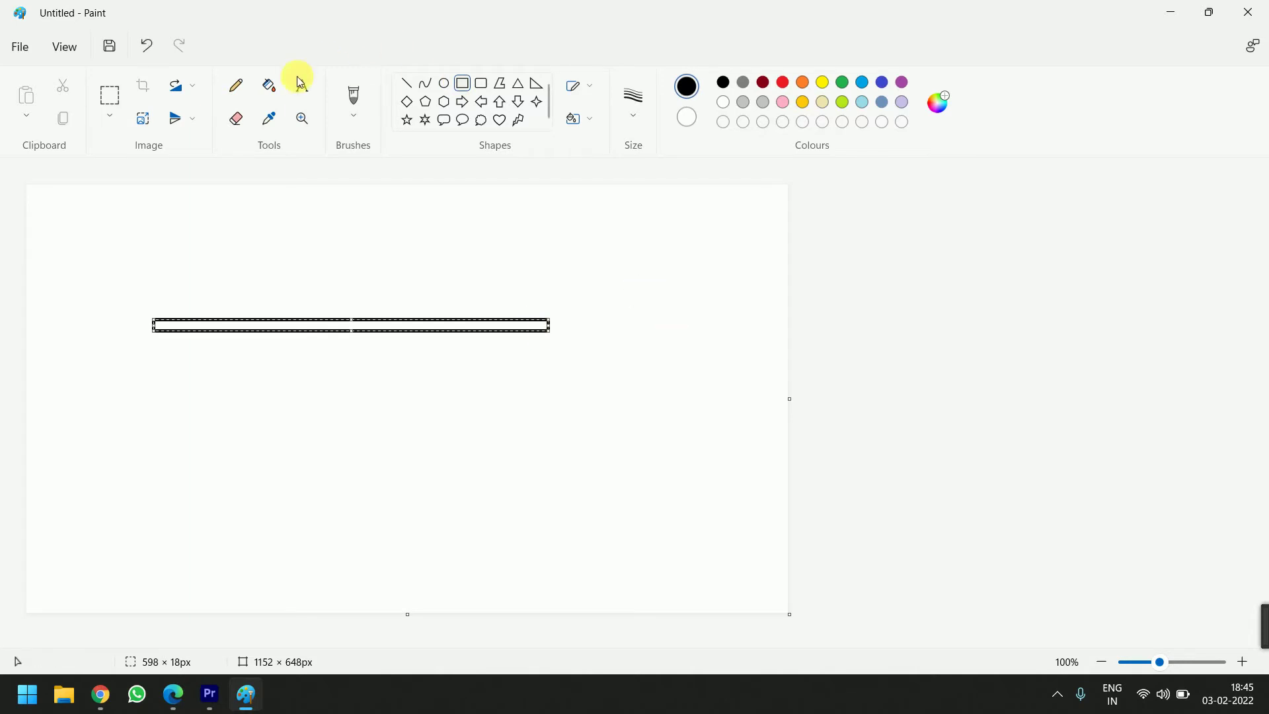
- Pencil end marks and two vertical in/out lines through the bar
{"action": "left_click", "coordinate": [232, 85]}
{"action": "left_click_drag", "start_coordinate": [155, 332], "coordinate": [156, 360]}
{"action": "mouse_move", "coordinate": [548, 332]}
{"action": "left_mouse_down"}
{"action": "mouse_move", "coordinate": [536, 394]}
{"action": "mouse_move", "coordinate": [549, 365]}
{"action": "left_mouse_up"}
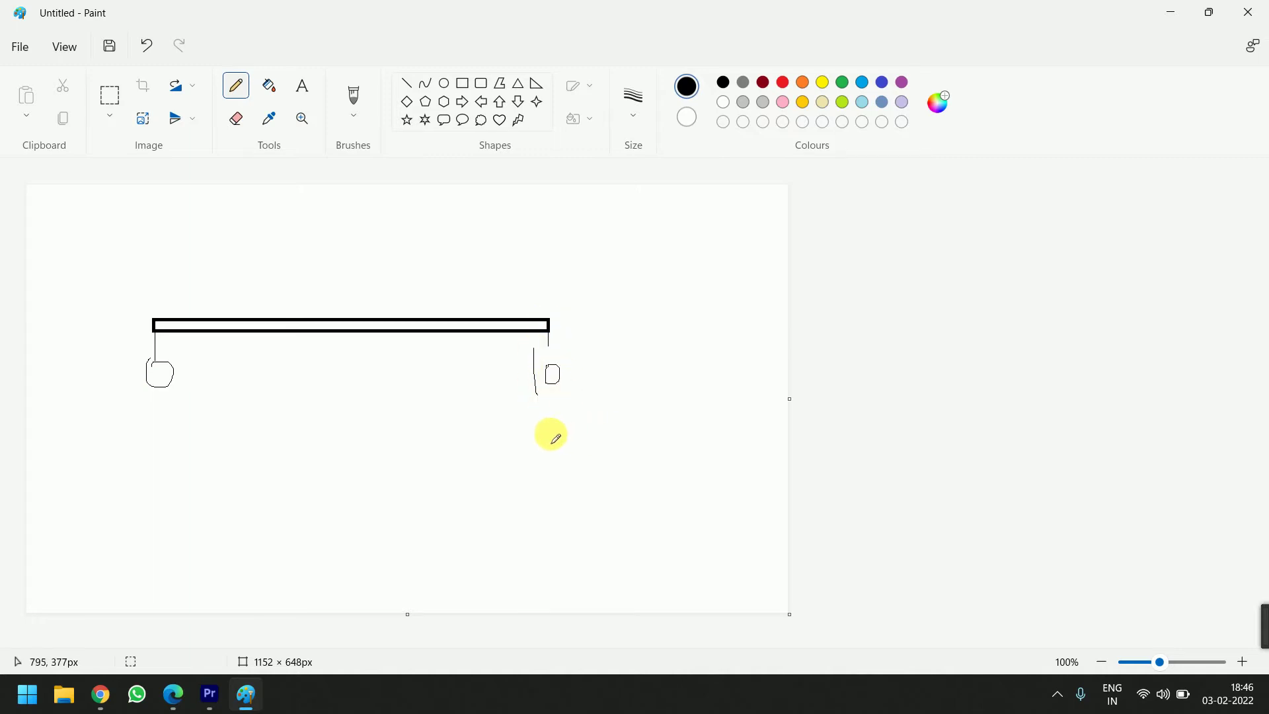
{"action": "left_click_drag", "start_coordinate": [292, 323], "coordinate": [290, 357]}
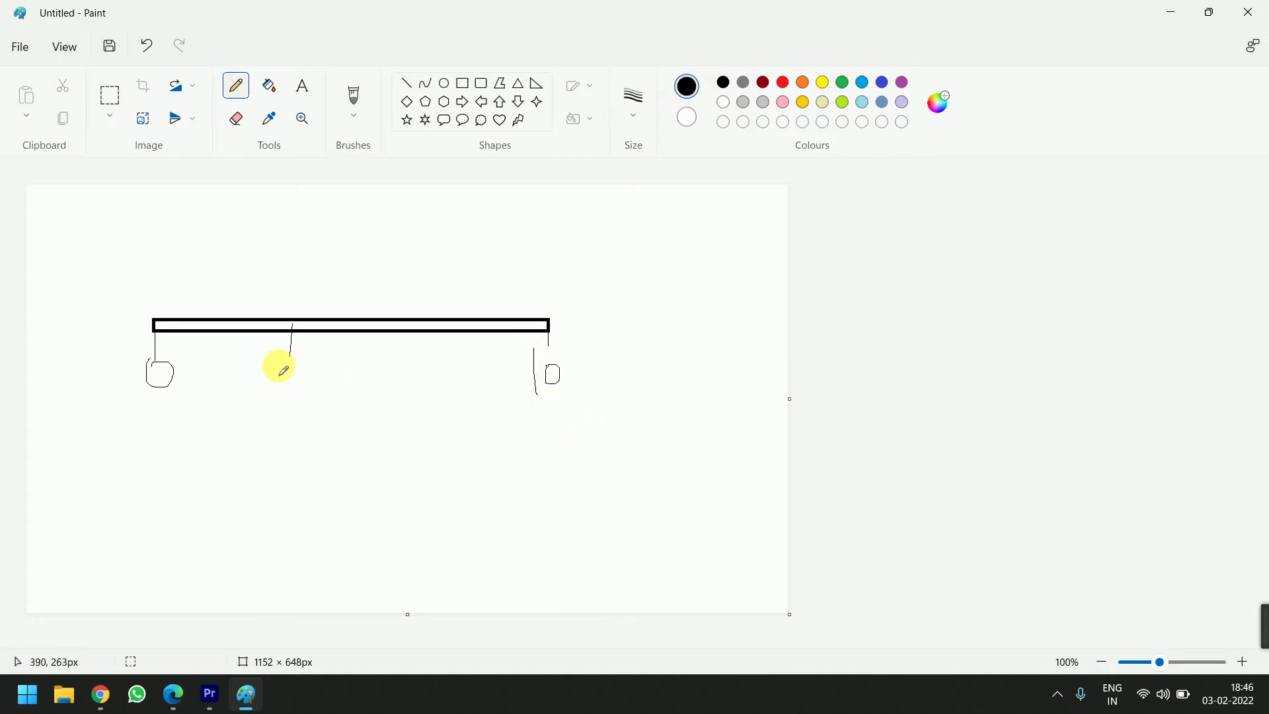
{"action": "left_click_drag", "start_coordinate": [293, 281], "coordinate": [292, 368]}
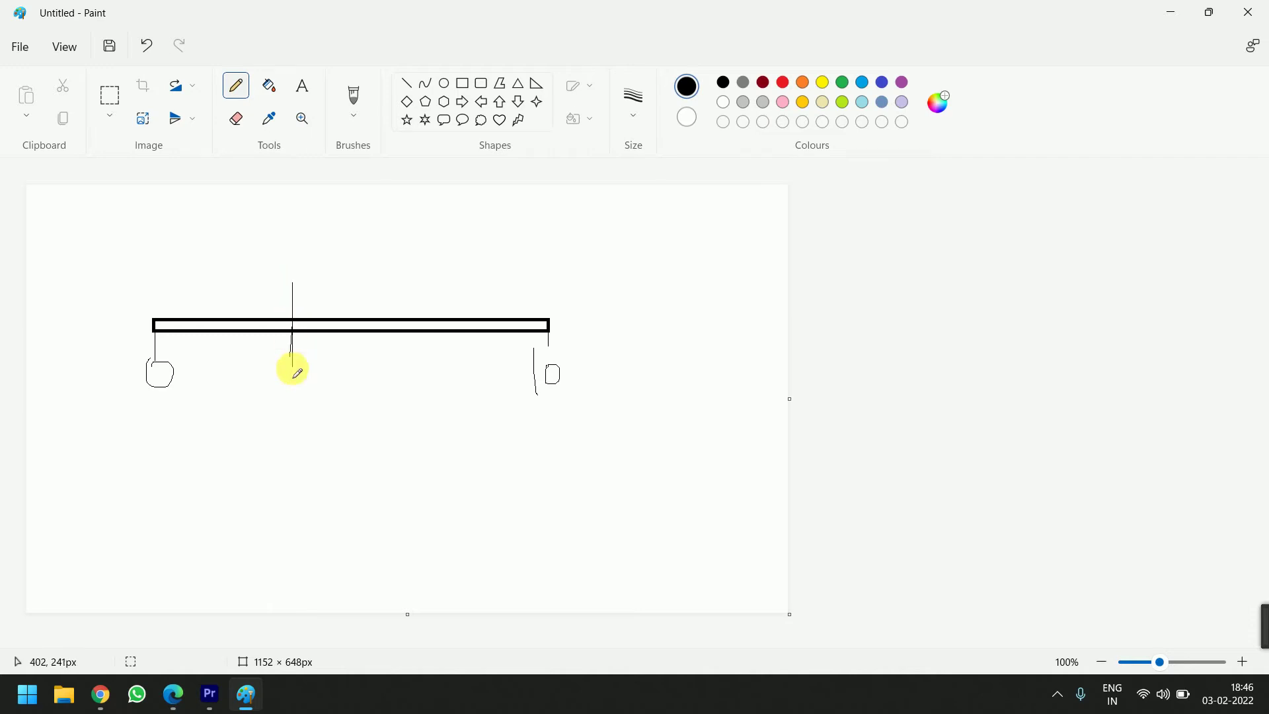
{"action": "mouse_move", "coordinate": [429, 306]}
{"action": "left_mouse_down"}
{"action": "mouse_move", "coordinate": [428, 348]}
{"action": "mouse_move", "coordinate": [430, 291]}
{"action": "left_mouse_up"}
{"action": "left_click_drag", "start_coordinate": [288, 241], "coordinate": [292, 281]}
{"action": "left_click_drag", "start_coordinate": [408, 252], "coordinate": [410, 255]}
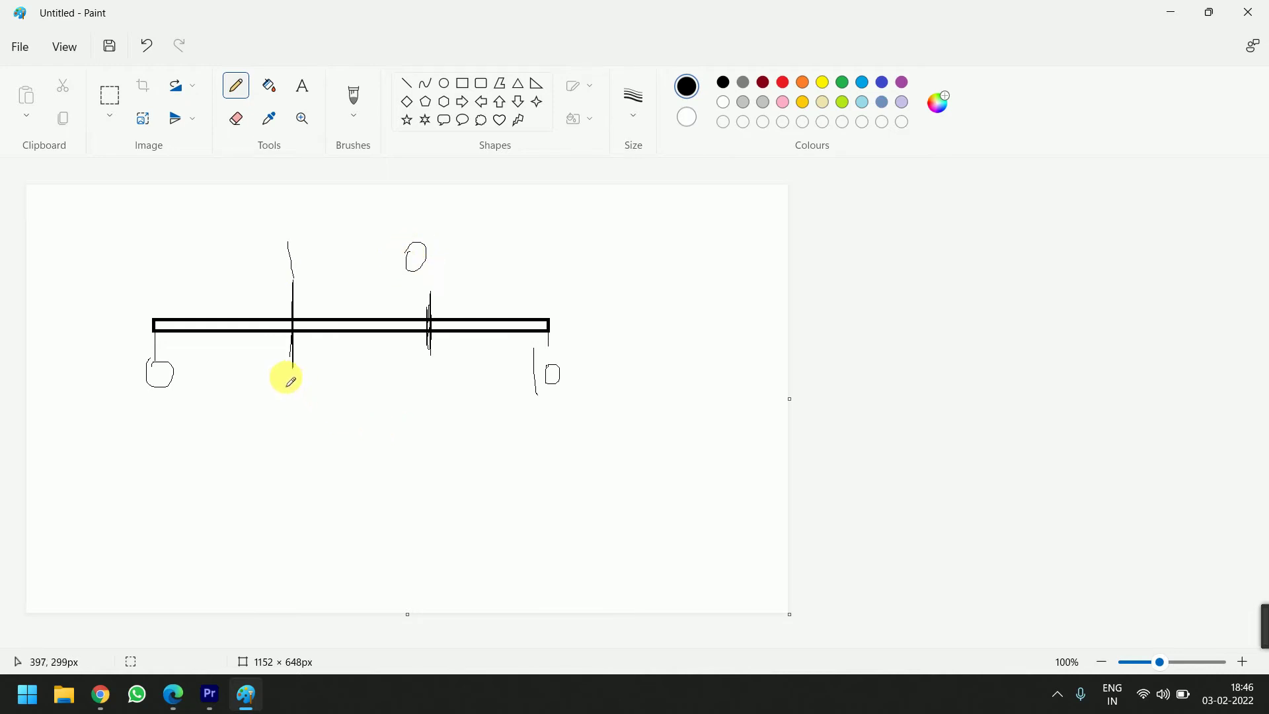
- Label both lines, box the section between them, and write a Sec note below
{"action": "mouse_move", "coordinate": [284, 372]}
{"action": "left_mouse_down"}
{"action": "mouse_move", "coordinate": [304, 363]}
{"action": "mouse_move", "coordinate": [306, 398]}
{"action": "left_mouse_up"}
{"action": "left_click_drag", "start_coordinate": [433, 360], "coordinate": [428, 396]}
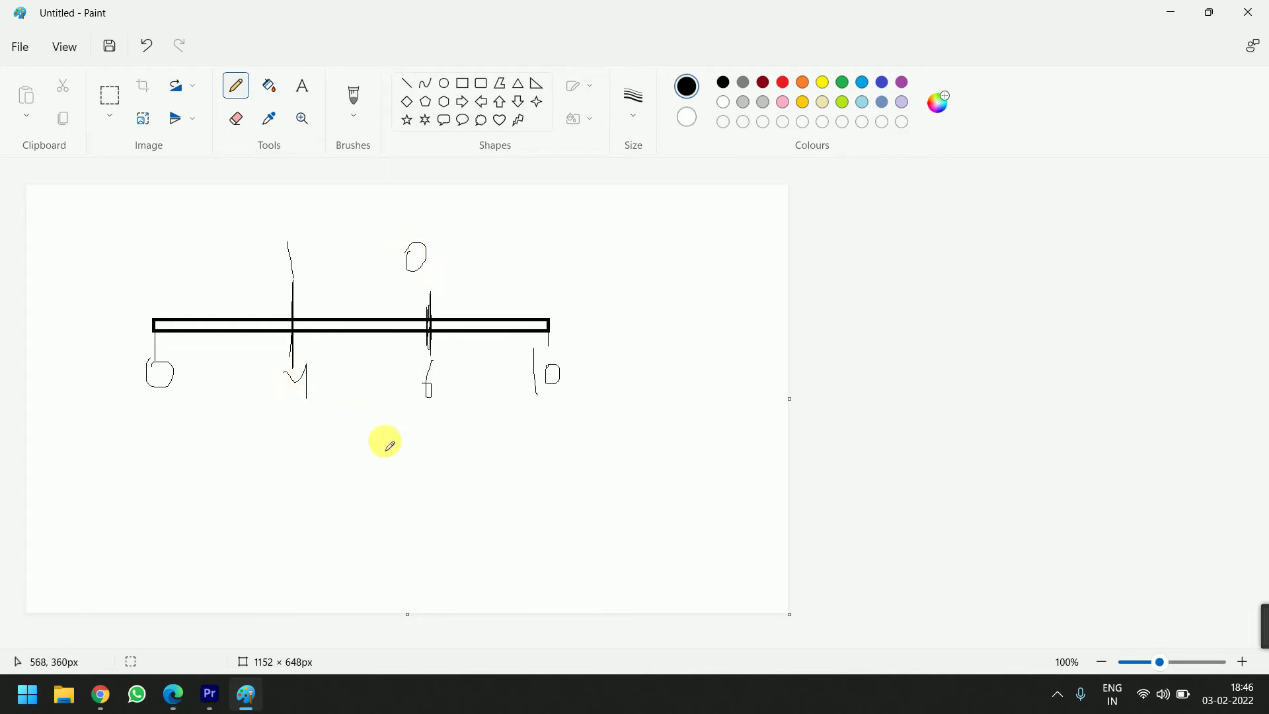
{"action": "mouse_move", "coordinate": [335, 294]}
{"action": "left_mouse_down"}
{"action": "mouse_move", "coordinate": [446, 357]}
{"action": "mouse_move", "coordinate": [330, 298]}
{"action": "left_mouse_up"}
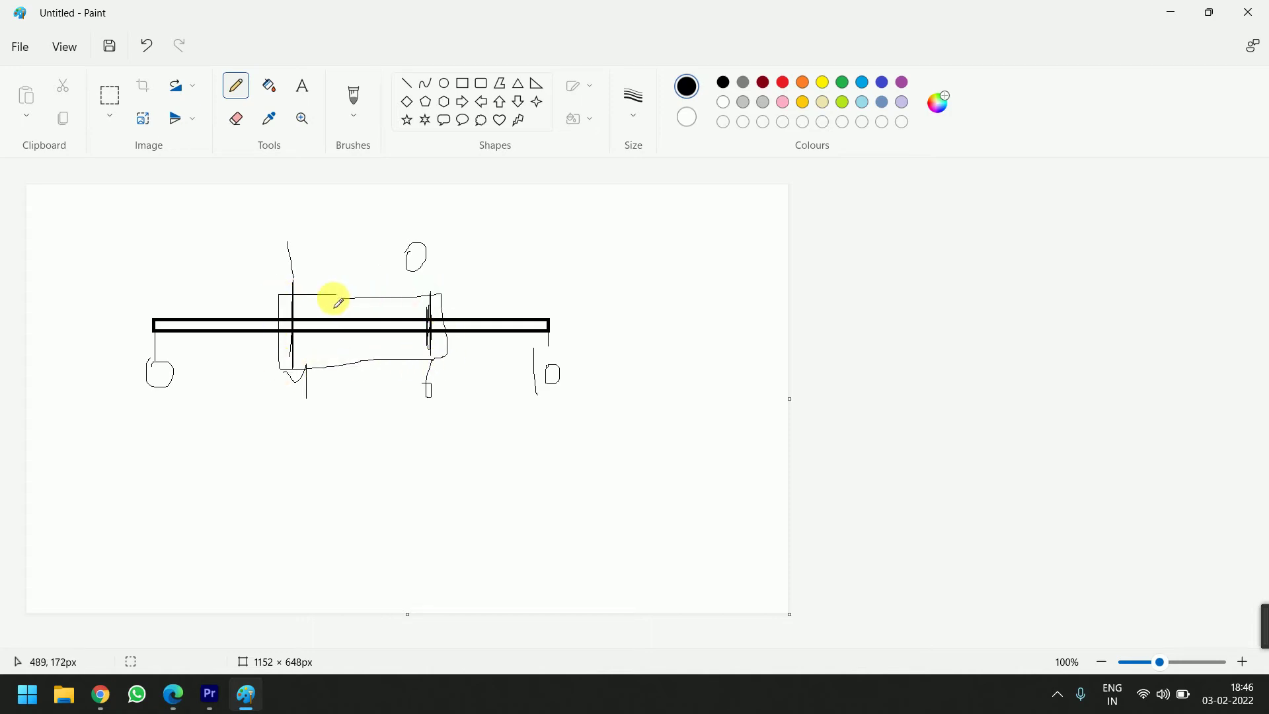
{"action": "left_click_drag", "start_coordinate": [292, 401], "coordinate": [332, 394]}
{"action": "left_click_drag", "start_coordinate": [413, 405], "coordinate": [449, 404]}
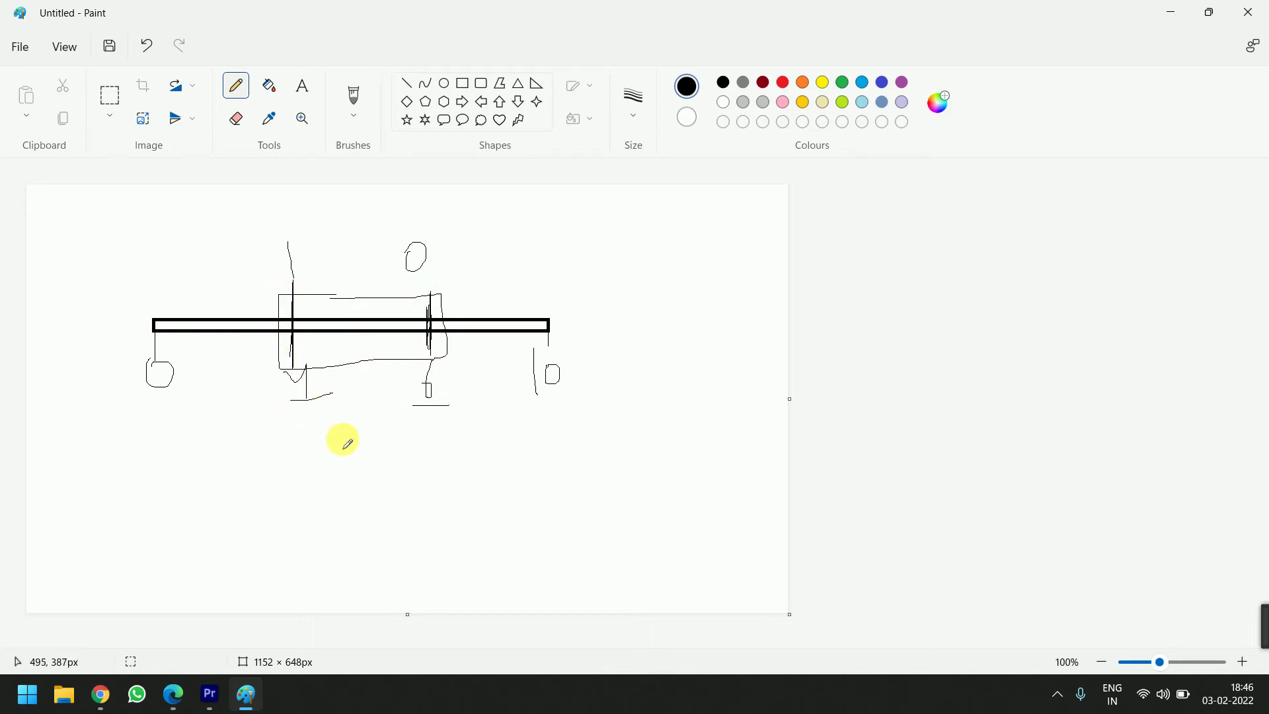
{"action": "mouse_move", "coordinate": [357, 429]}
{"action": "left_mouse_down"}
{"action": "mouse_move", "coordinate": [390, 444]}
{"action": "mouse_move", "coordinate": [449, 419]}
{"action": "mouse_move", "coordinate": [452, 434]}
{"action": "left_mouse_up"}
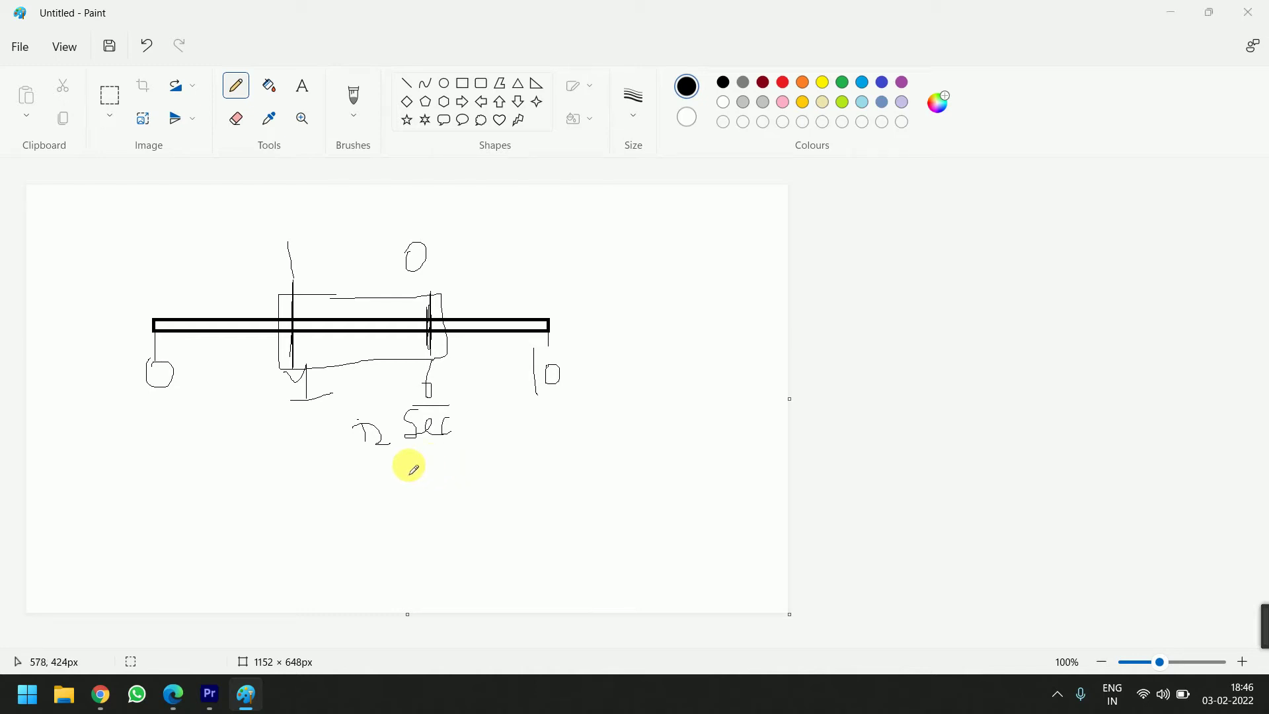
{"action": "key", "text": "alt+Tab"}
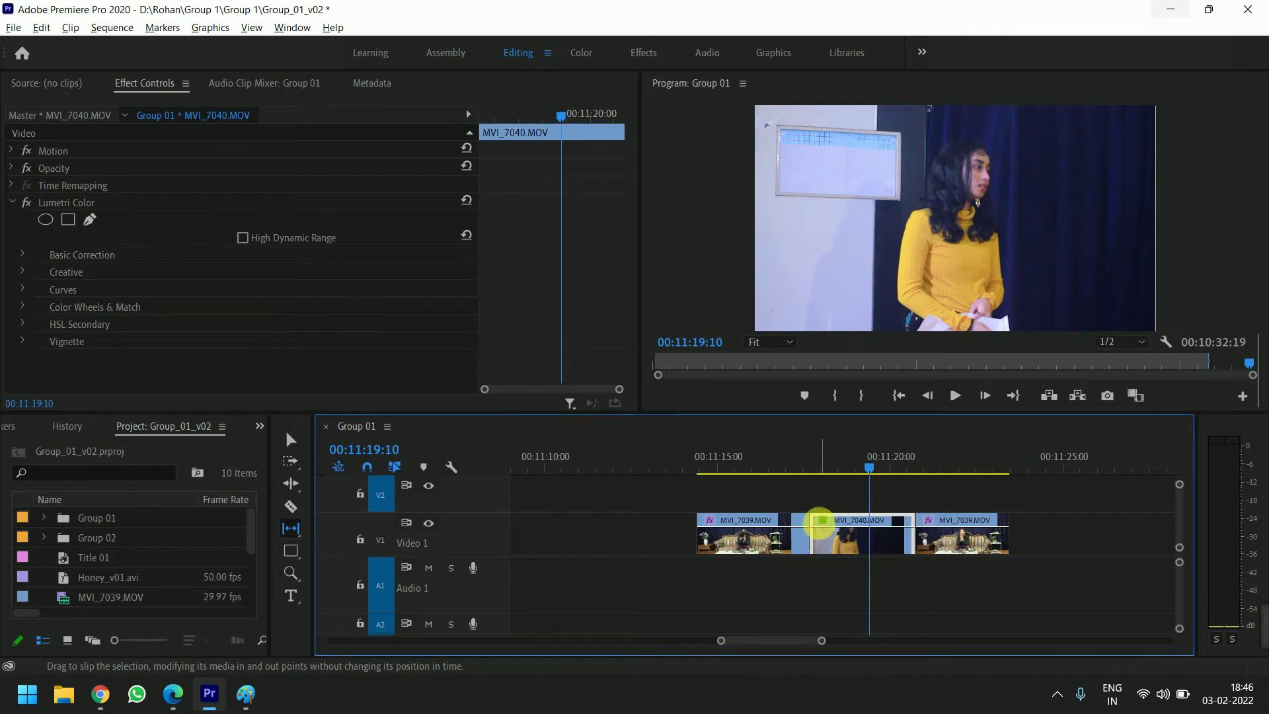
- Switch back and forth between Premiere Pro and Paint, ending on the Paint diagram
{"action": "key", "text": "alt+Tab"}
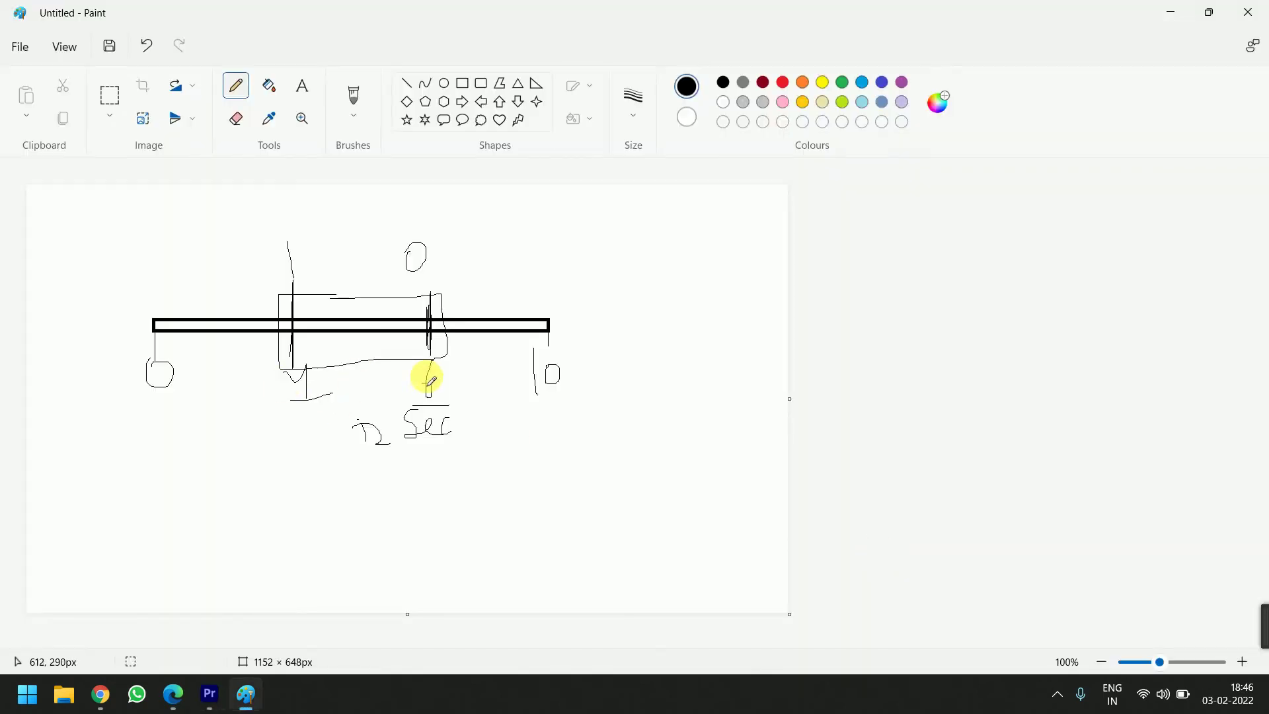
{"action": "key", "text": "alt+Tab"}
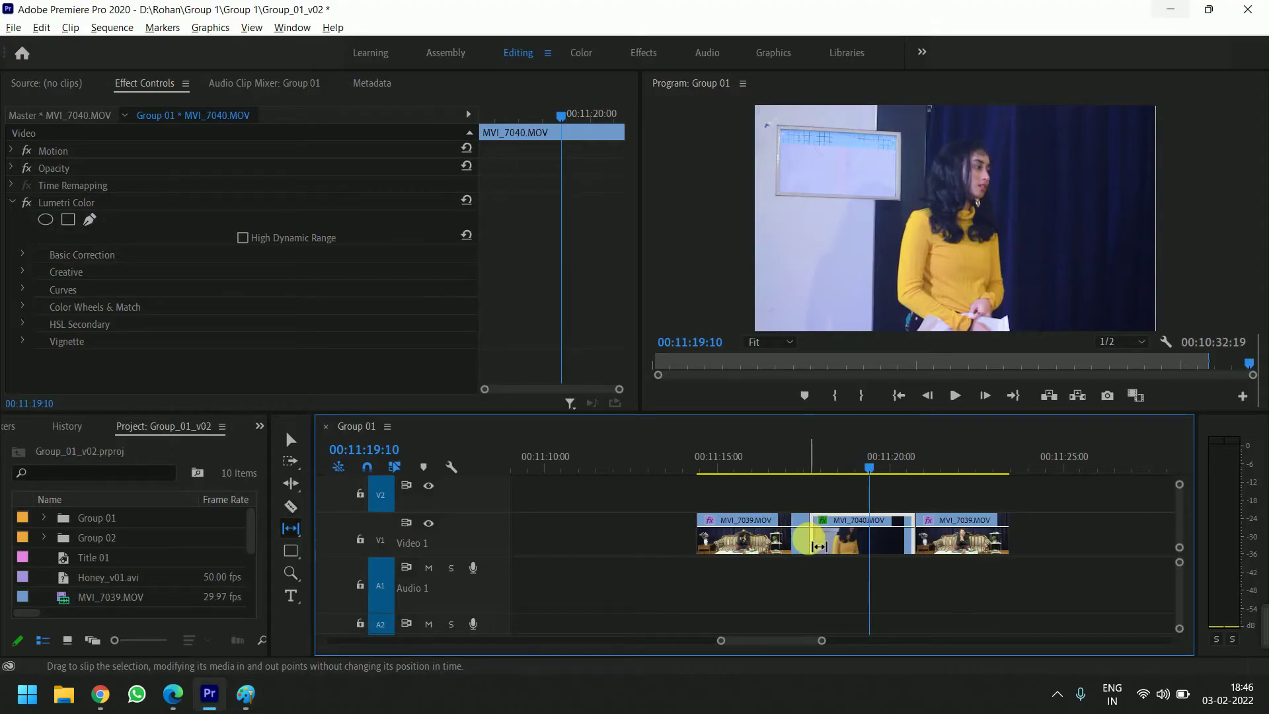
{"action": "key", "text": "alt+Tab"}
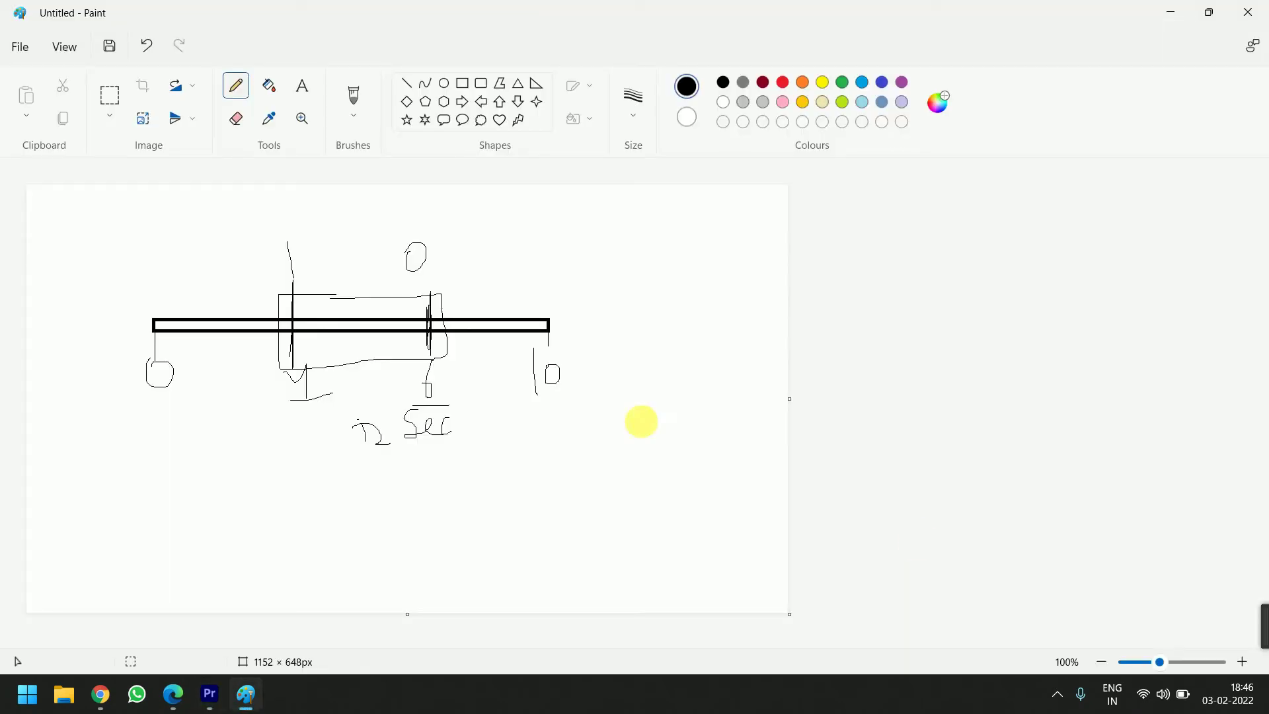
{"action": "key", "text": "alt+Tab"}
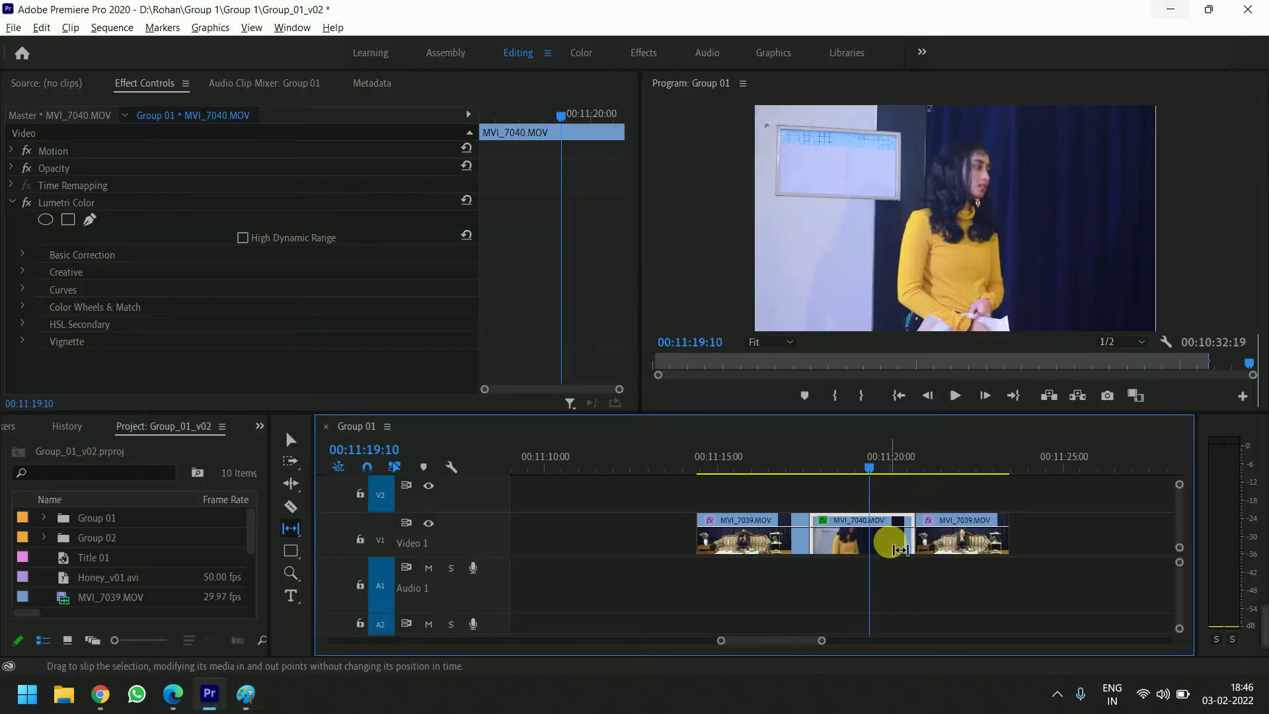
{"action": "key", "text": "alt+Tab"}
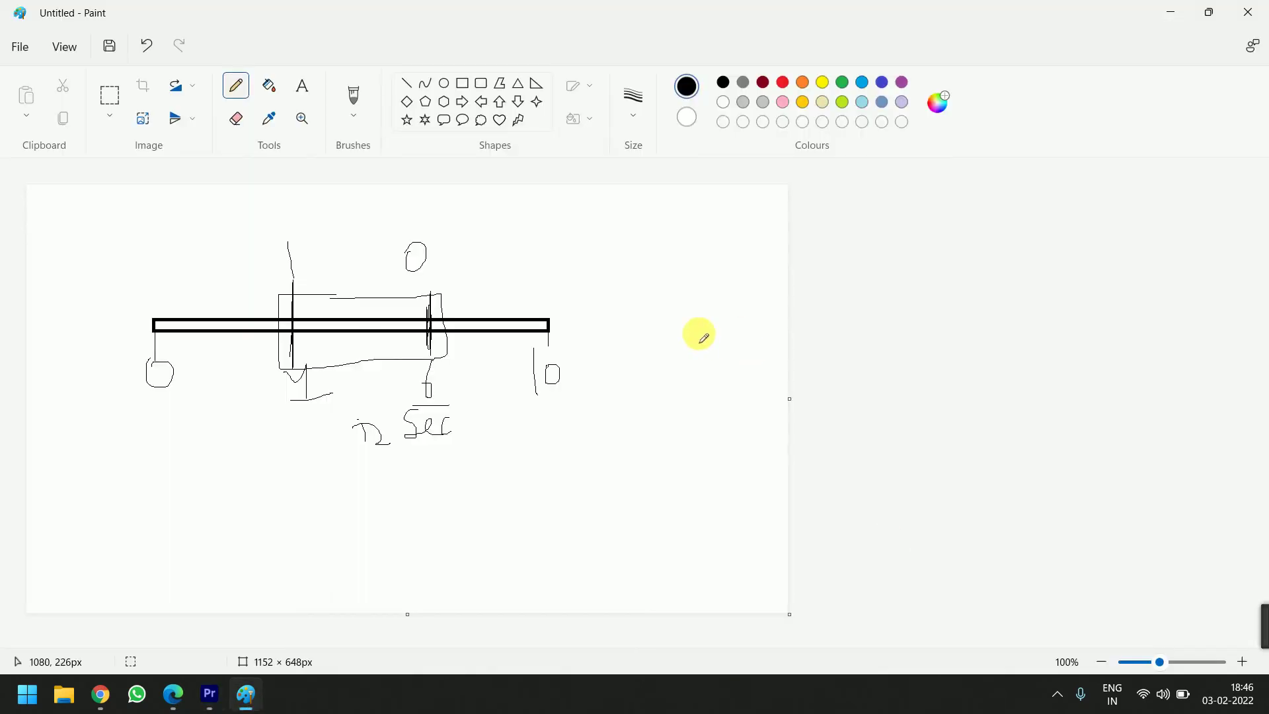
- Retrace the left in/out line and write extra numbers, including a 2, under the Sec note
{"action": "left_click_drag", "start_coordinate": [293, 302], "coordinate": [291, 334]}
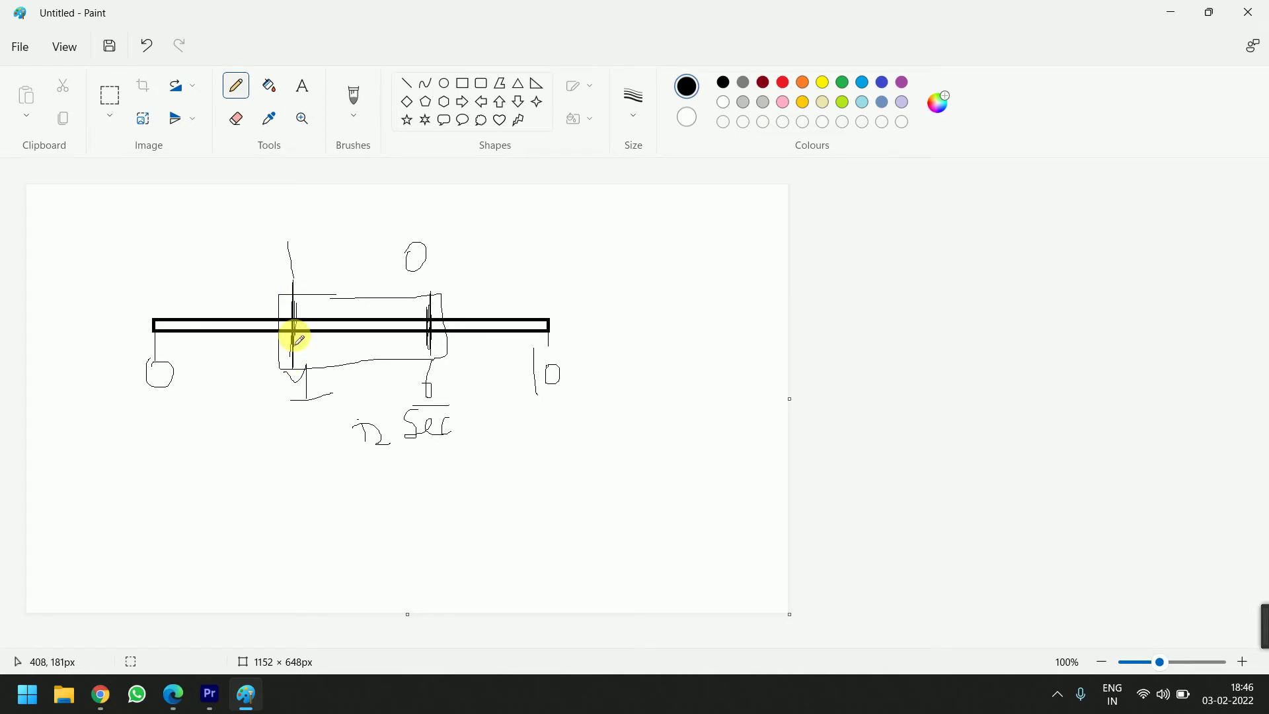
{"action": "left_click_drag", "start_coordinate": [428, 310], "coordinate": [429, 355]}
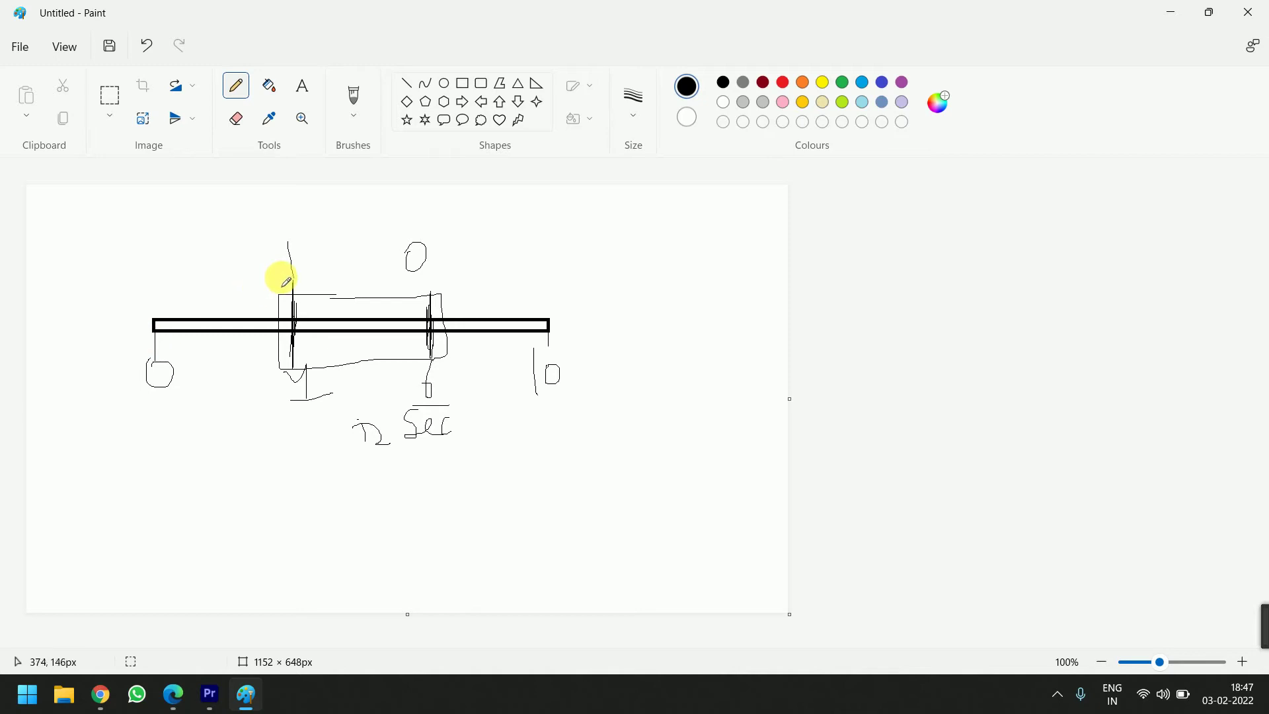
{"action": "left_click_drag", "start_coordinate": [284, 272], "coordinate": [283, 283]}
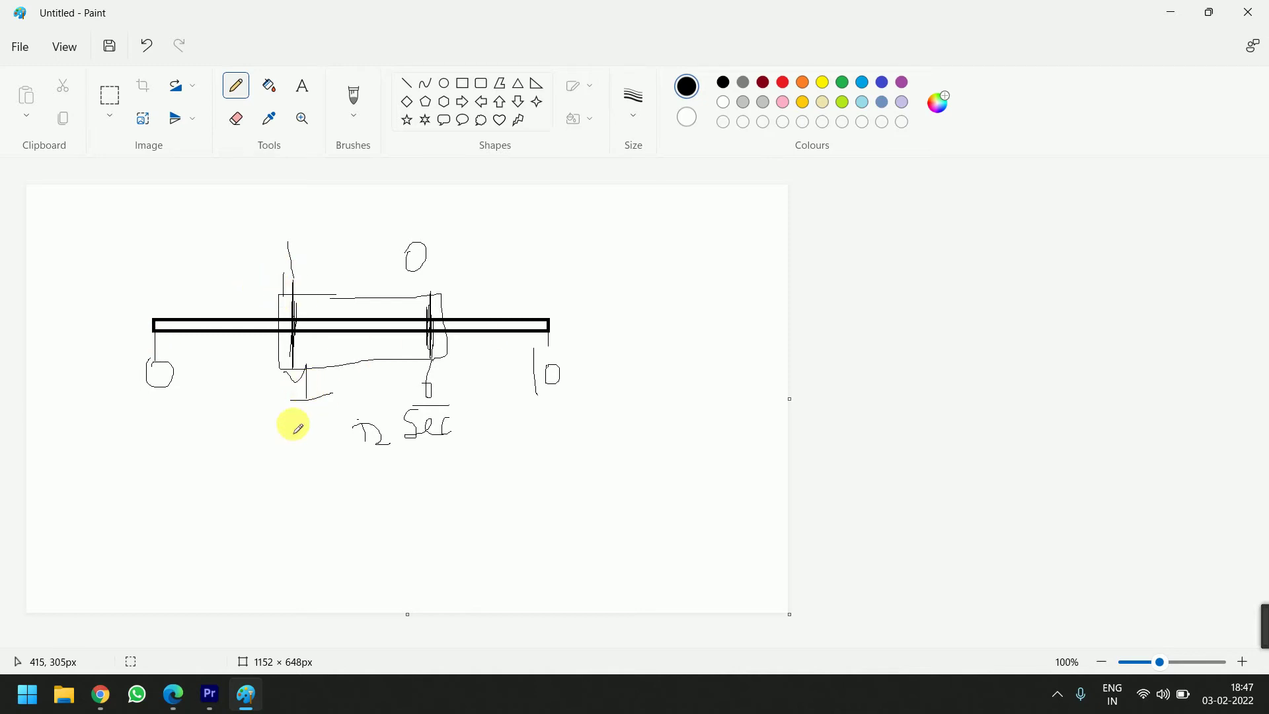
{"action": "left_click_drag", "start_coordinate": [294, 413], "coordinate": [296, 416]}
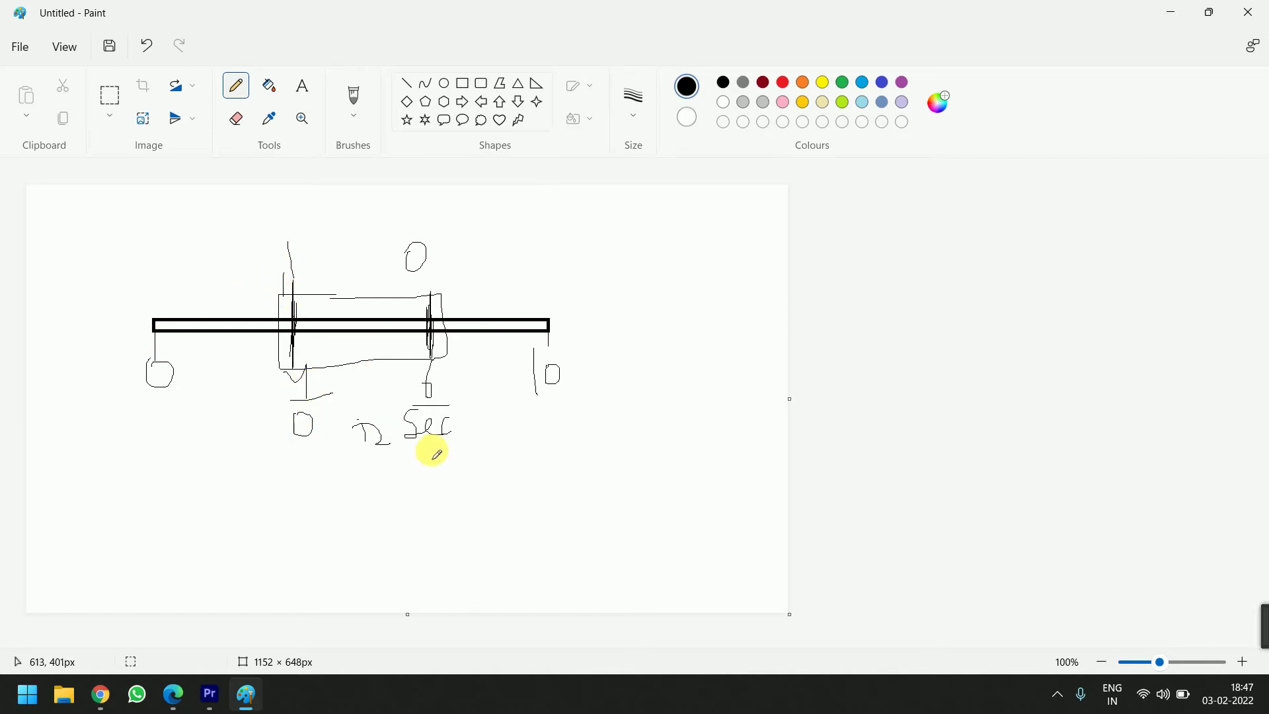
{"action": "left_click_drag", "start_coordinate": [431, 452], "coordinate": [452, 470]}
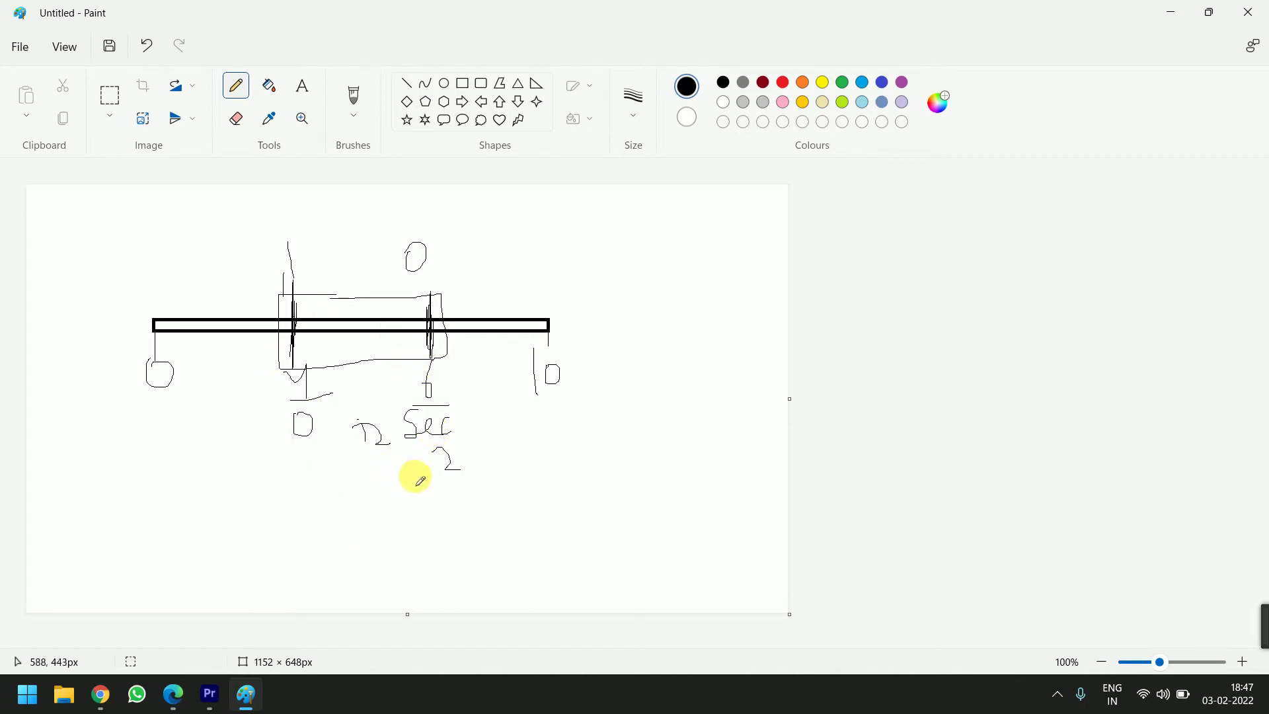
{"action": "left_click_drag", "start_coordinate": [414, 473], "coordinate": [415, 509]}
{"action": "left_click_drag", "start_coordinate": [418, 485], "coordinate": [428, 500]}
{"action": "mouse_move", "coordinate": [303, 492]}
{"action": "left_mouse_down"}
{"action": "mouse_move", "coordinate": [310, 482]}
{"action": "mouse_move", "coordinate": [336, 499]}
{"action": "mouse_move", "coordinate": [447, 503]}
{"action": "left_mouse_up"}
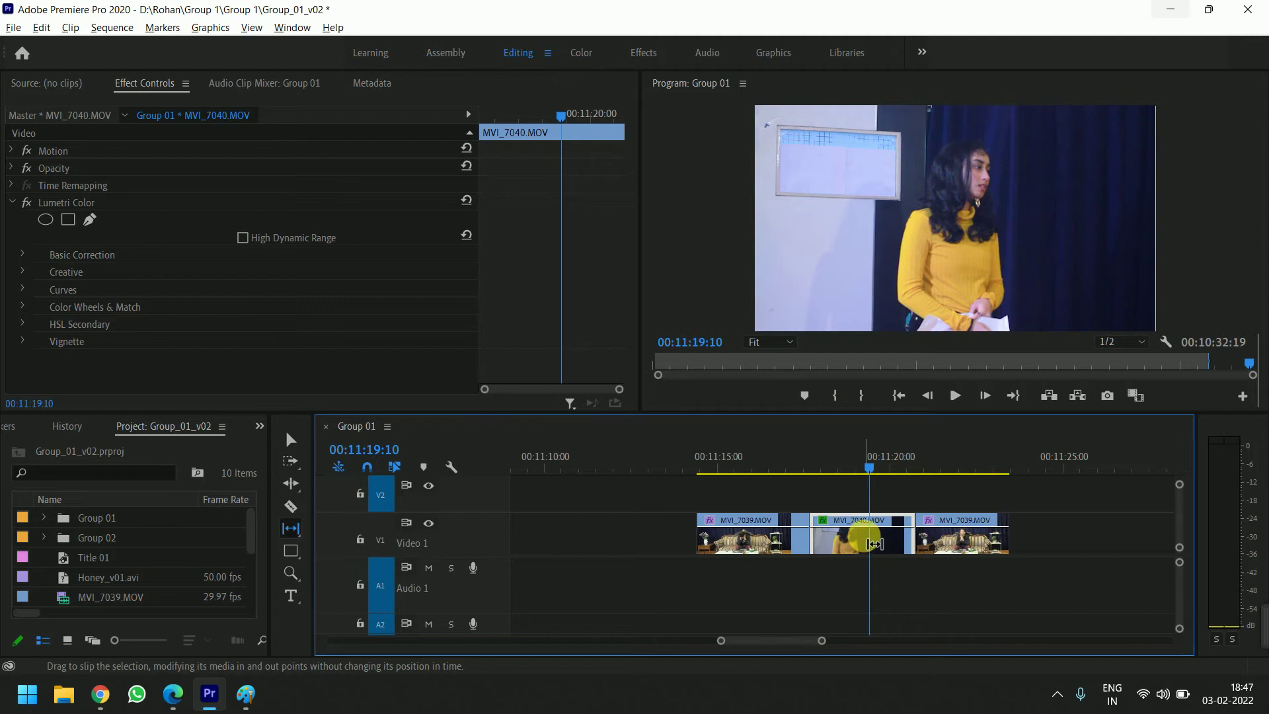
- Slip MVI_7040's footage earlier, play to review, and park the playhead at 00:11:18:18
{"action": "left_click_drag", "start_coordinate": [874, 543], "coordinate": [765, 550]}
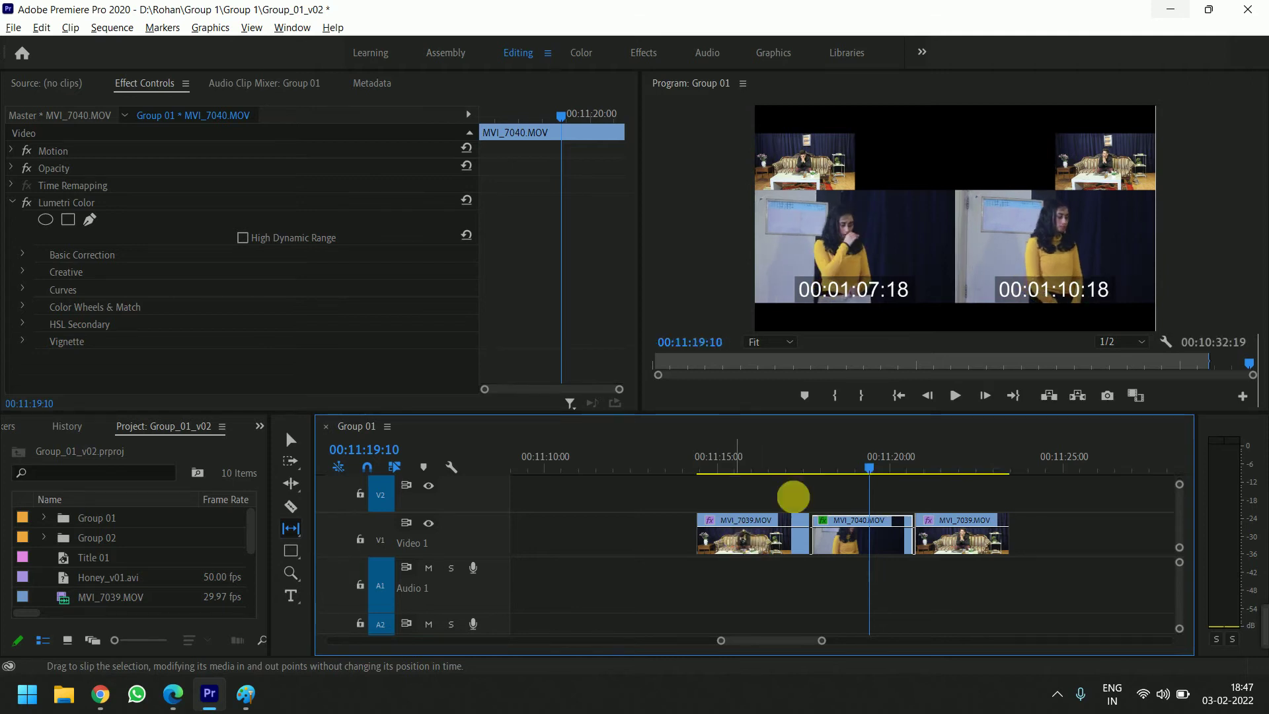
{"action": "left_click_drag", "start_coordinate": [758, 551], "coordinate": [793, 495]}
{"action": "left_click_drag", "start_coordinate": [870, 464], "coordinate": [811, 478]}
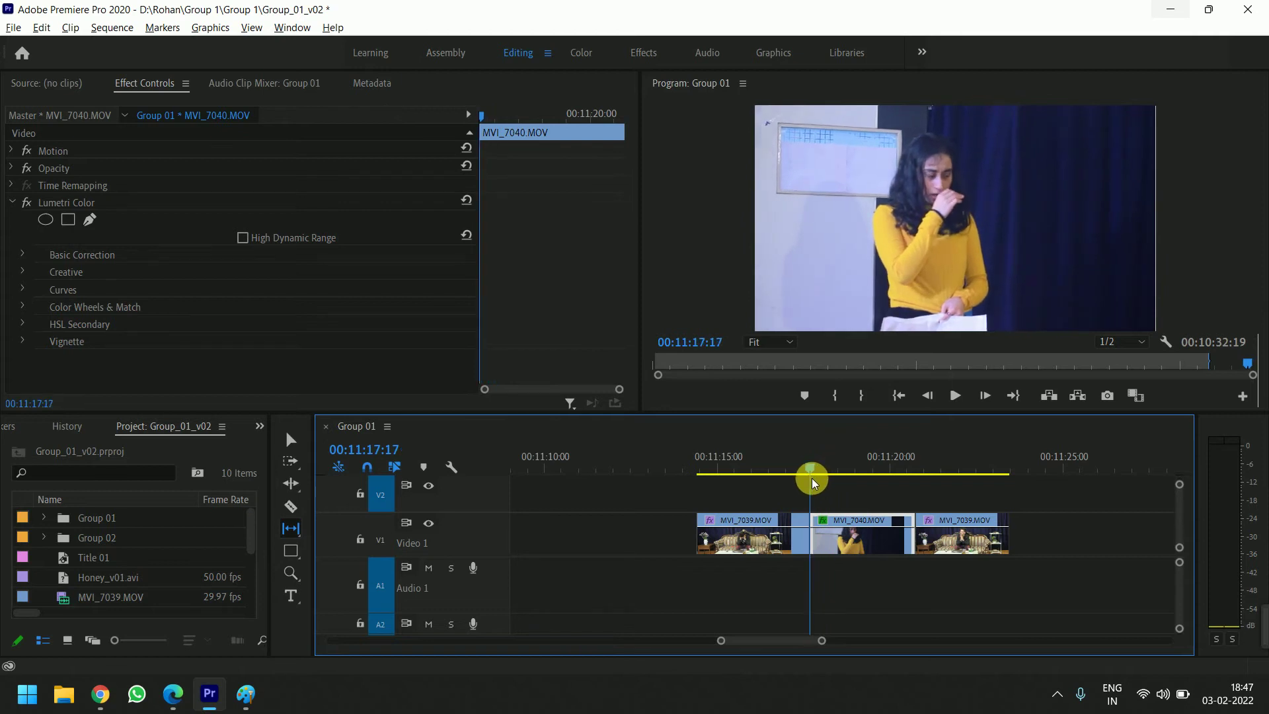
{"action": "key", "text": "space"}
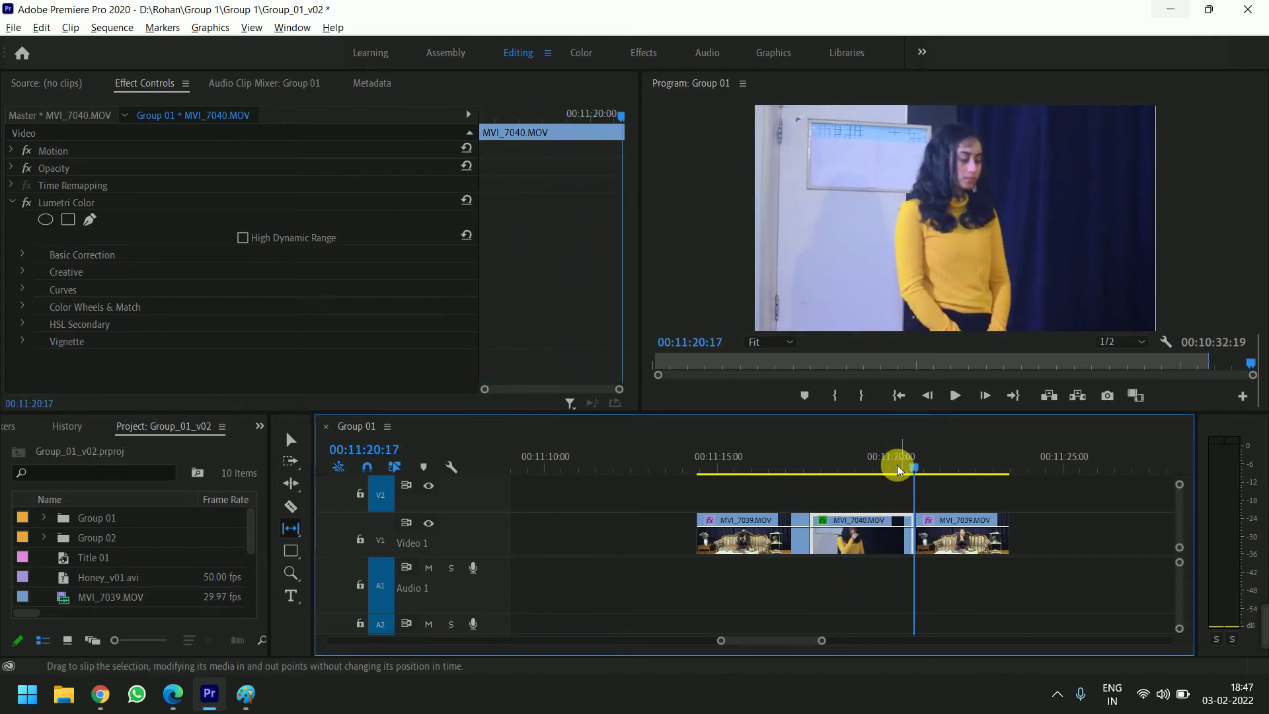
{"action": "left_click_drag", "start_coordinate": [895, 465], "coordinate": [849, 468]}
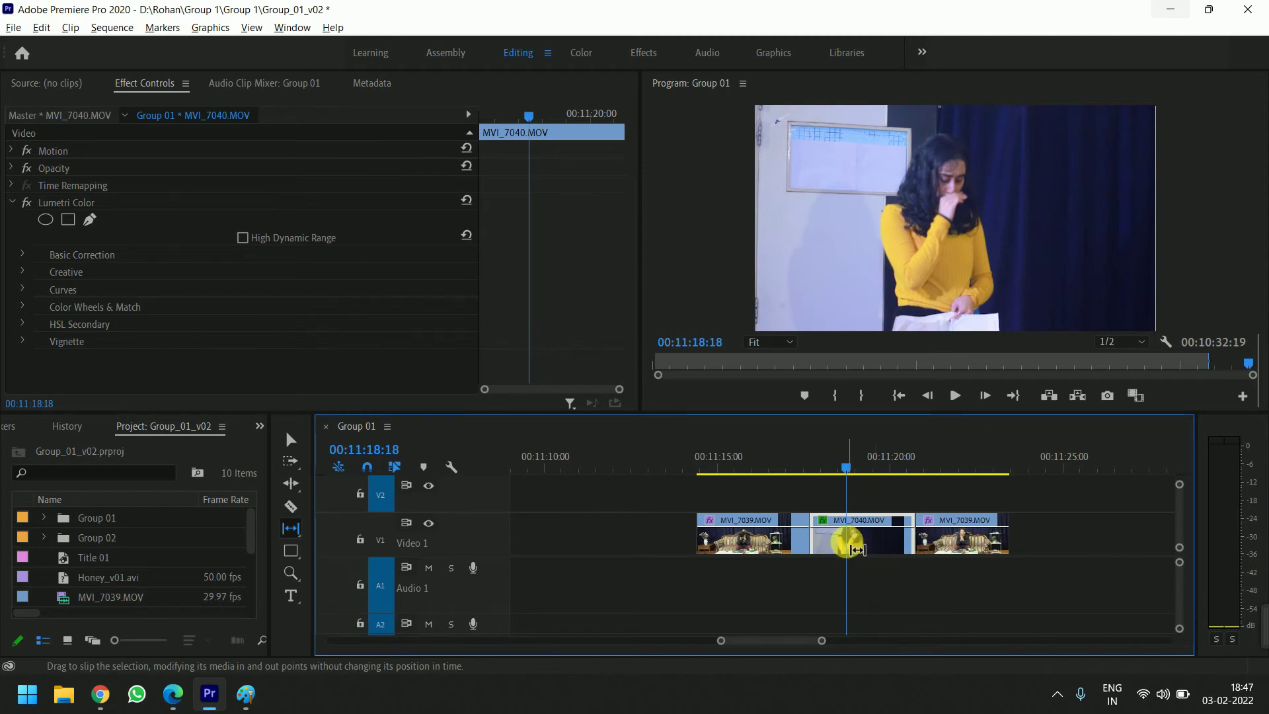
- Slip MVI_7040 by about a second, play it back, and park the playhead at 00:11:19:05
{"action": "left_click_drag", "start_coordinate": [856, 549], "coordinate": [906, 551]}
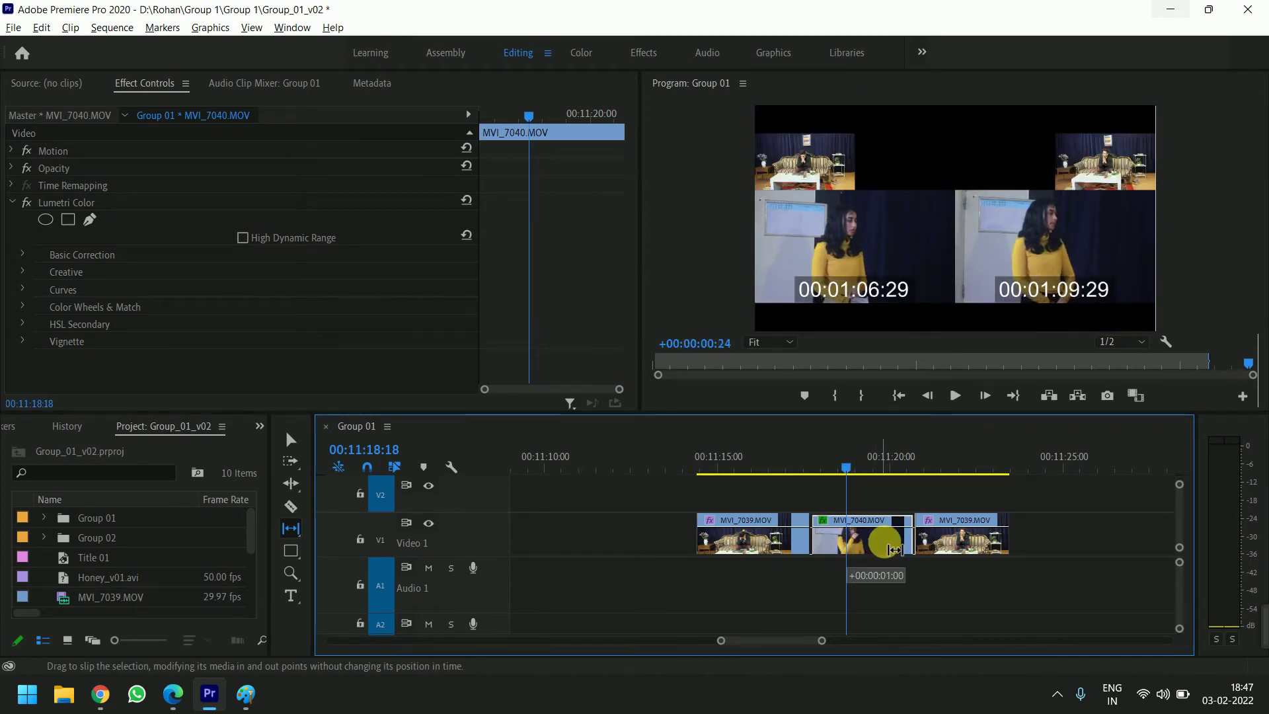
{"action": "left_click_drag", "start_coordinate": [906, 550], "coordinate": [881, 501]}
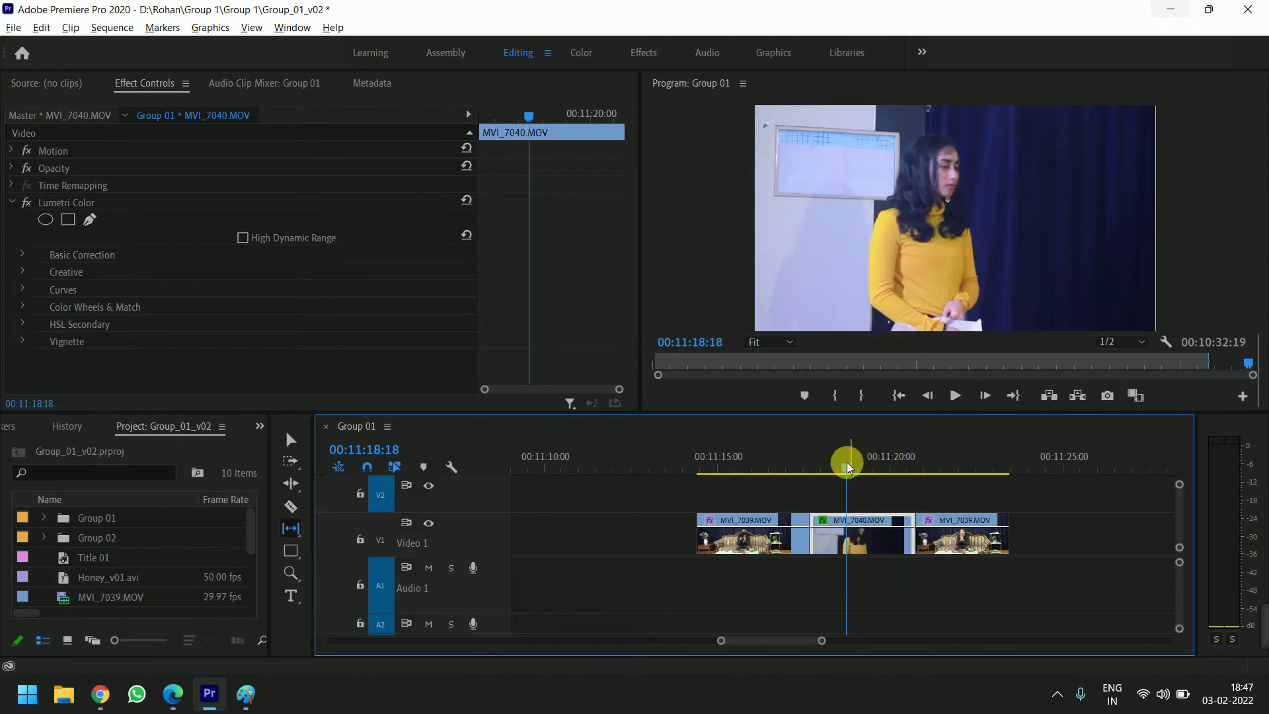
{"action": "left_click_drag", "start_coordinate": [846, 462], "coordinate": [807, 475]}
{"action": "key", "text": "space"}
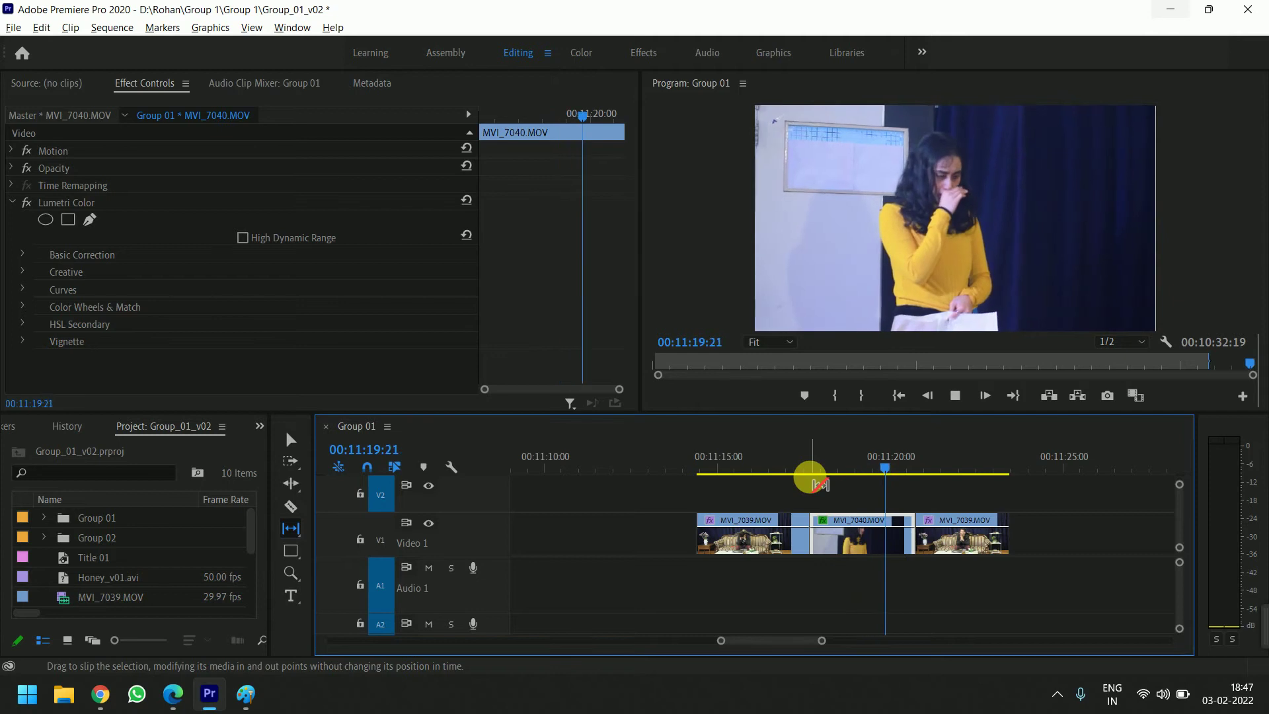
{"action": "key", "text": "space"}
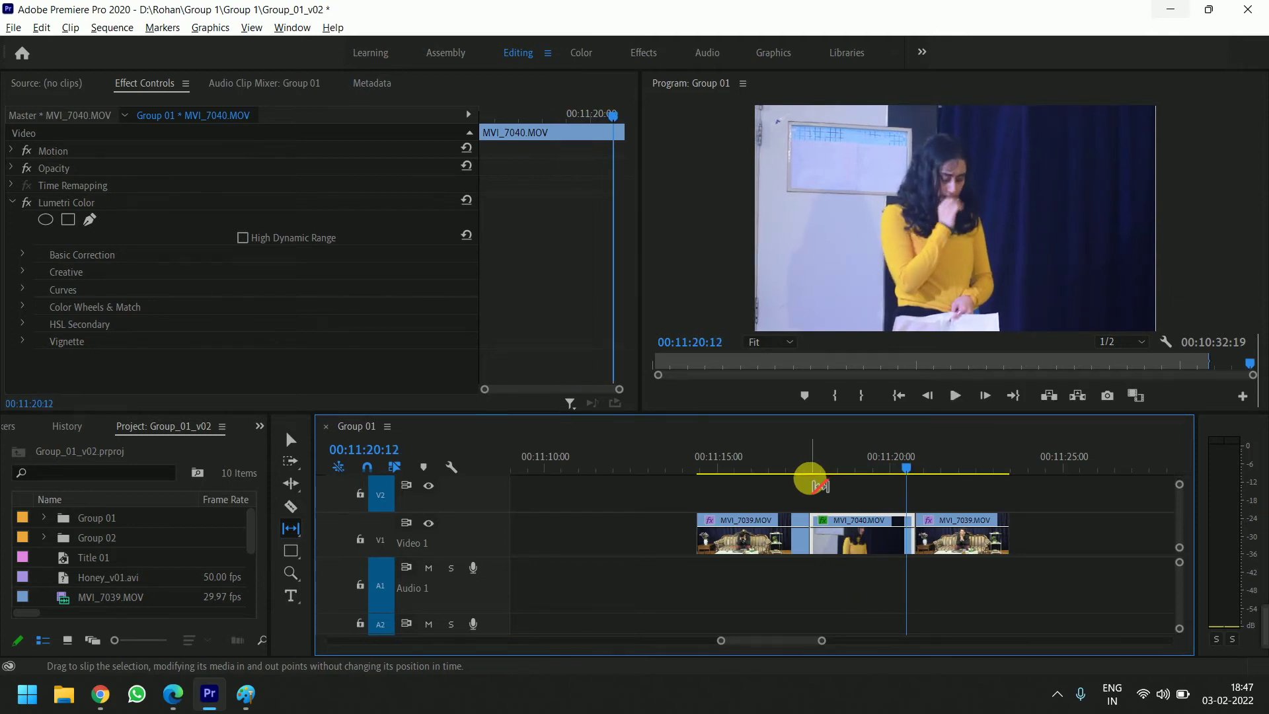
{"action": "left_click", "coordinate": [903, 468]}
{"action": "left_click_drag", "start_coordinate": [899, 468], "coordinate": [859, 467]}
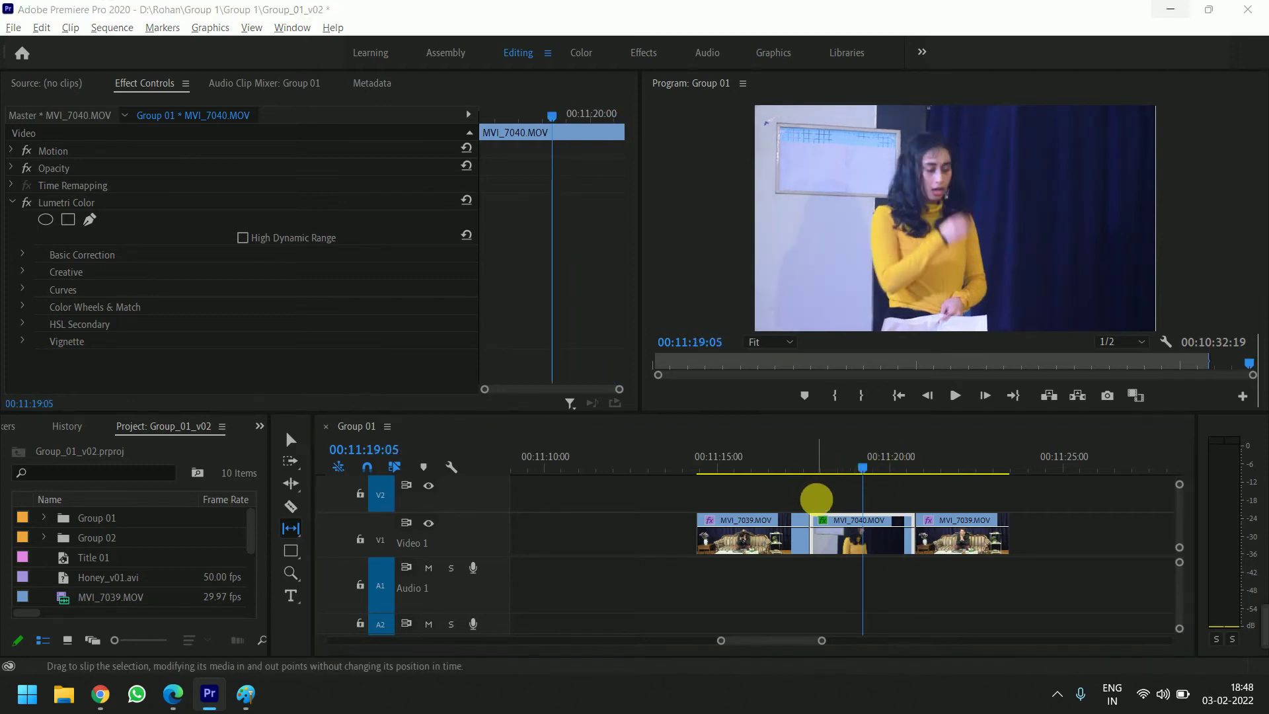
{"action": "key", "text": "alt+Tab"}
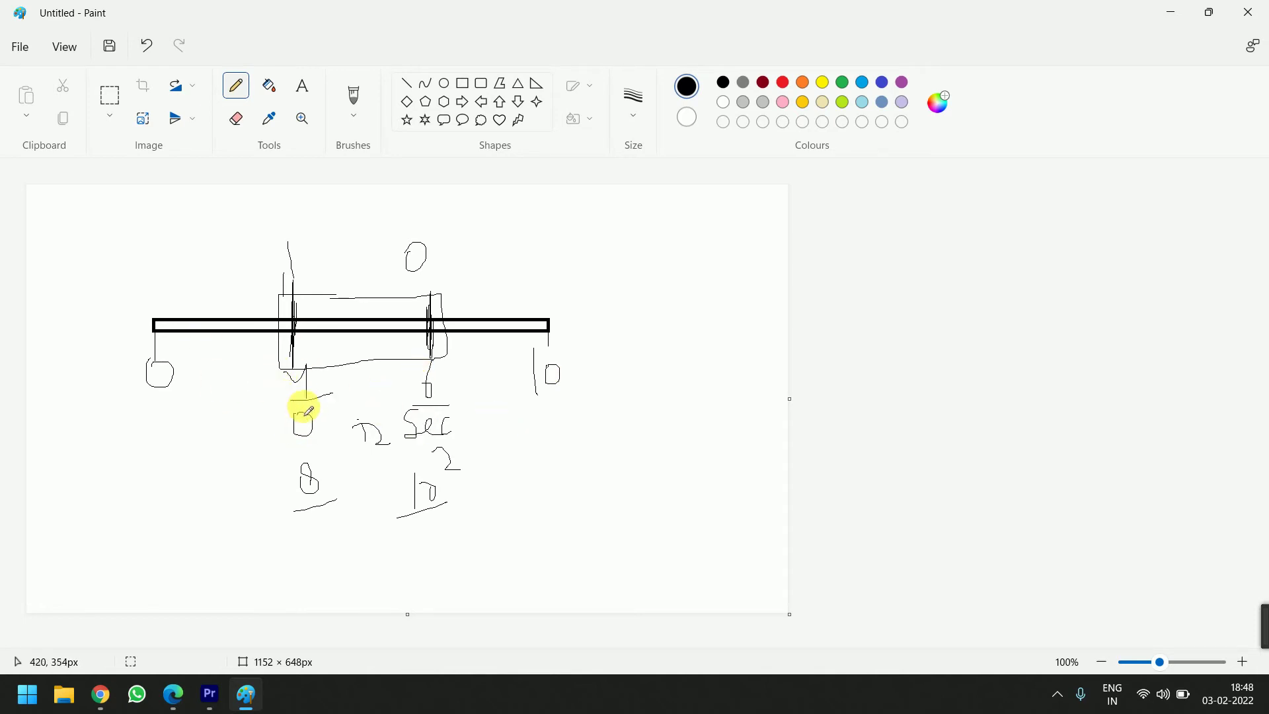
- Circle the 0 label under the bar's left mark with the pencil
{"action": "left_click_drag", "start_coordinate": [303, 410], "coordinate": [289, 418]}
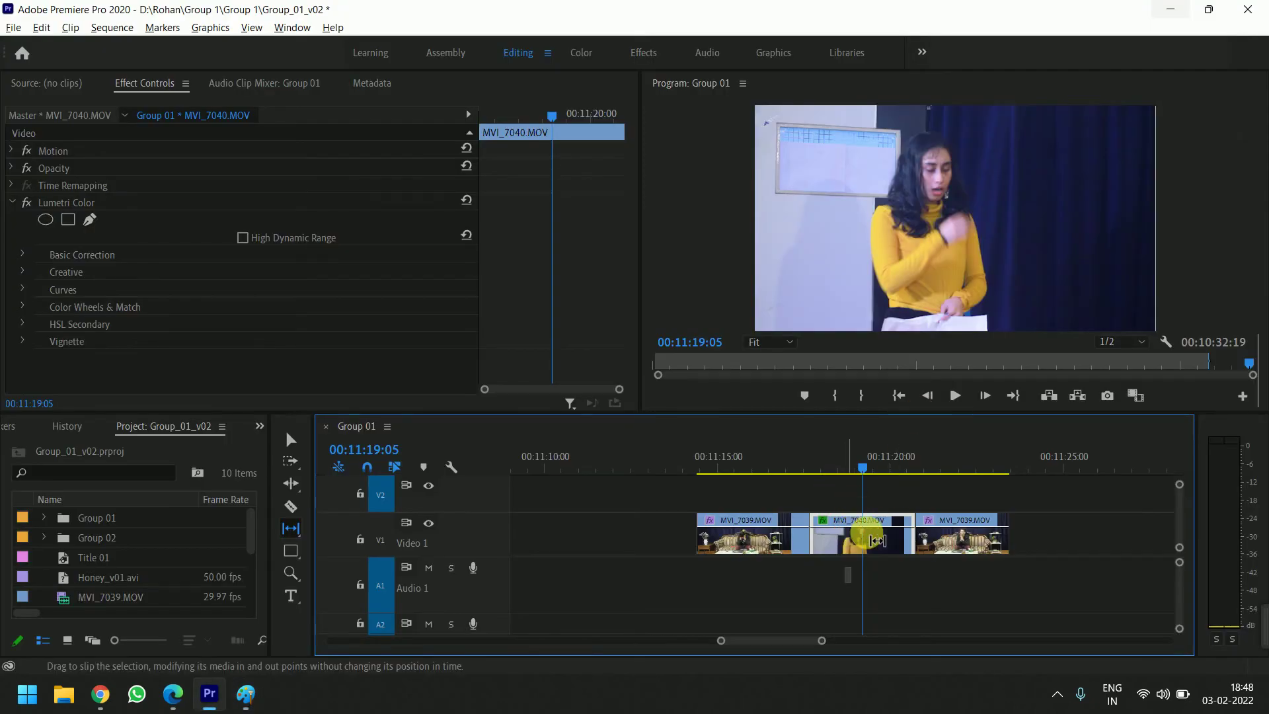
- Slip MVI_7040's content, play it back, and return the playhead to 00:11:19:02
{"action": "left_click_drag", "start_coordinate": [877, 541], "coordinate": [865, 462]}
{"action": "left_click", "coordinate": [807, 469]}
{"action": "key", "text": "space"}
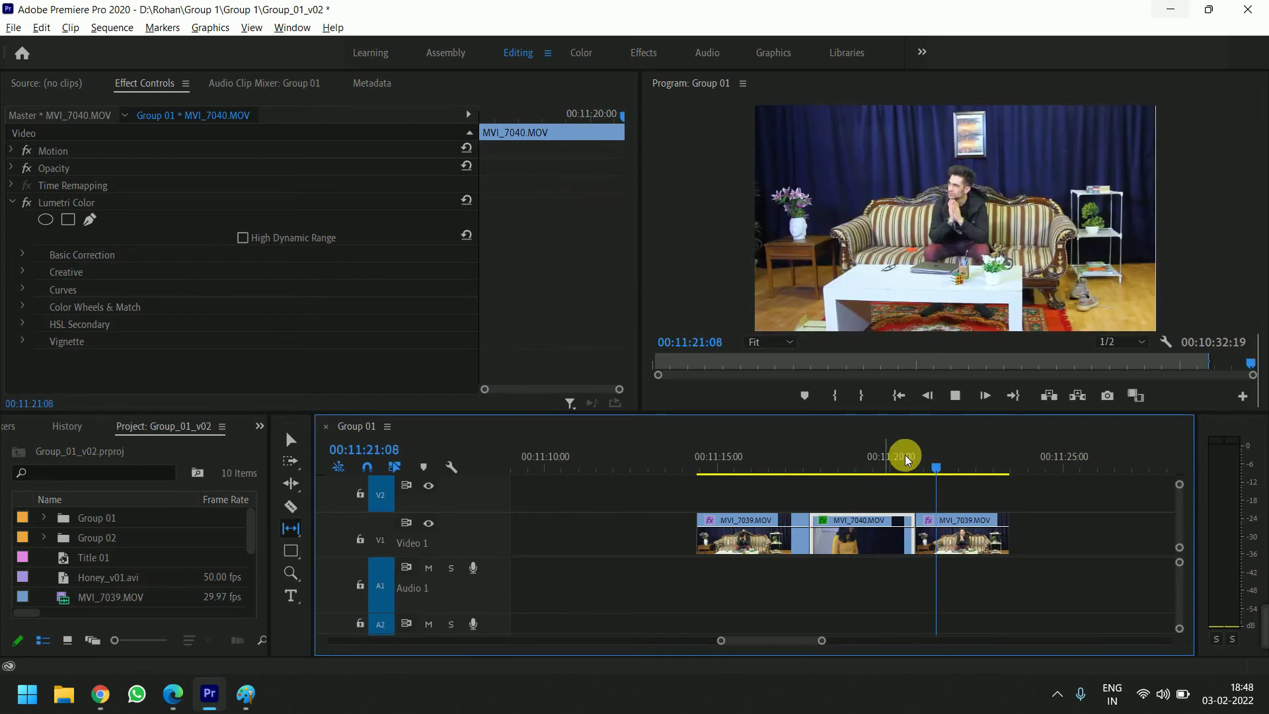
{"action": "left_click_drag", "start_coordinate": [905, 456], "coordinate": [858, 465]}
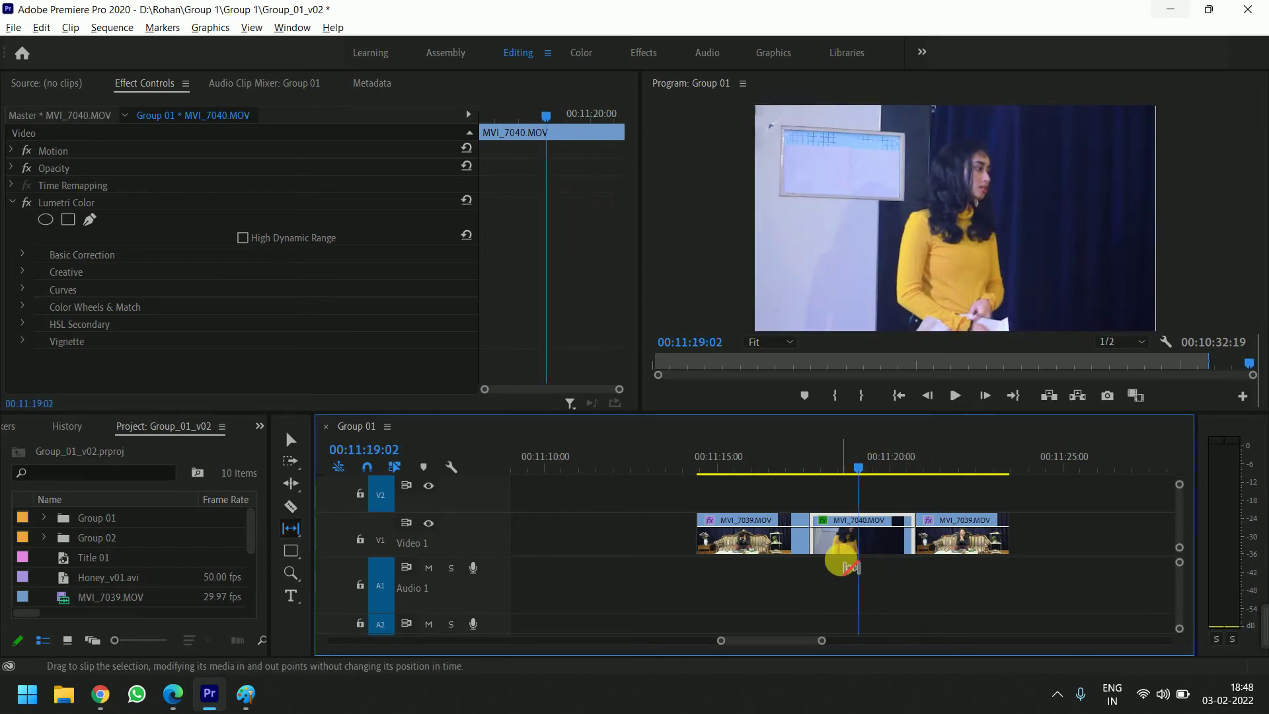
- In the Paint diagram, draw a vertical pencil line at the bar's left end, then return to Premiere
{"action": "key", "text": "alt+Tab"}
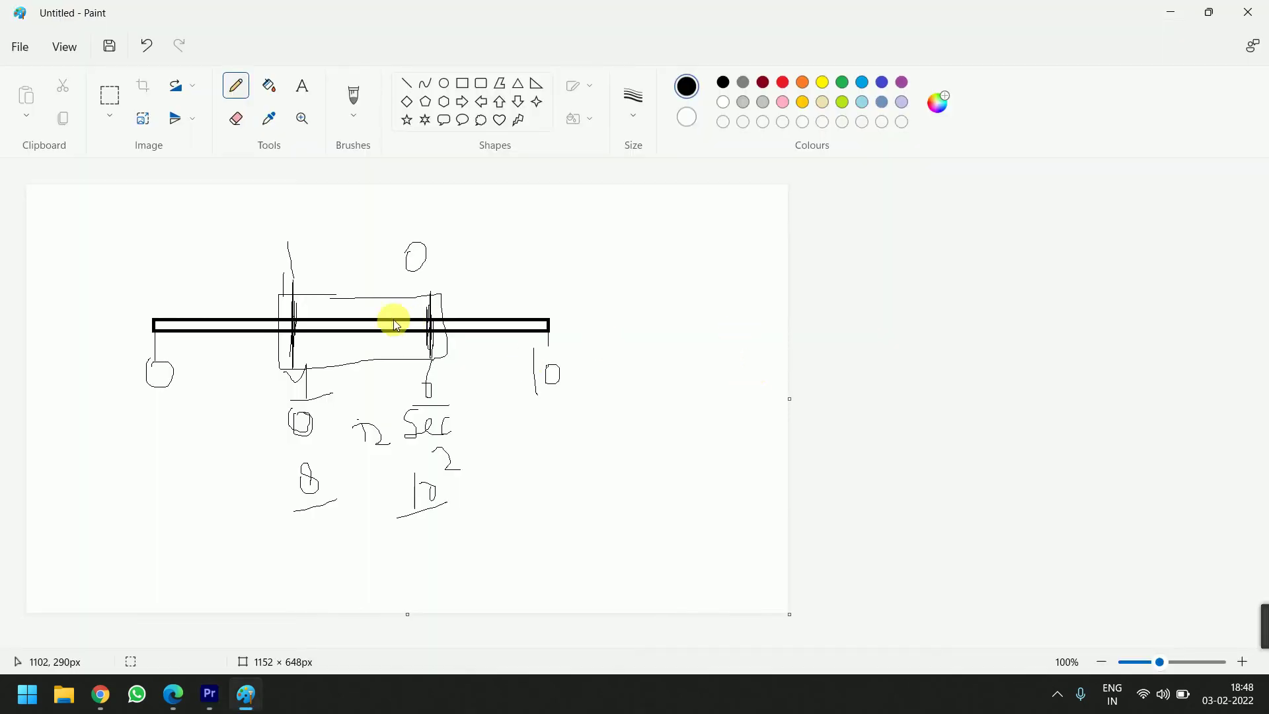
{"action": "left_click_drag", "start_coordinate": [156, 271], "coordinate": [154, 325]}
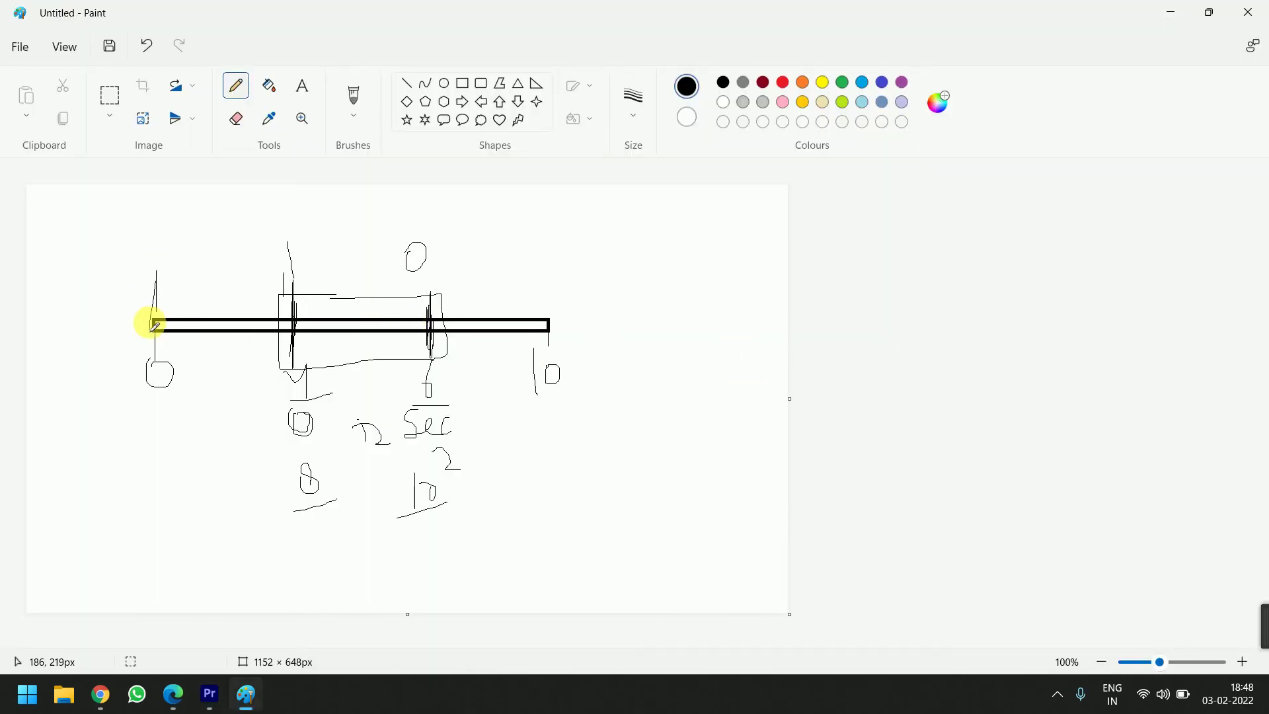
{"action": "key", "text": "alt+Tab"}
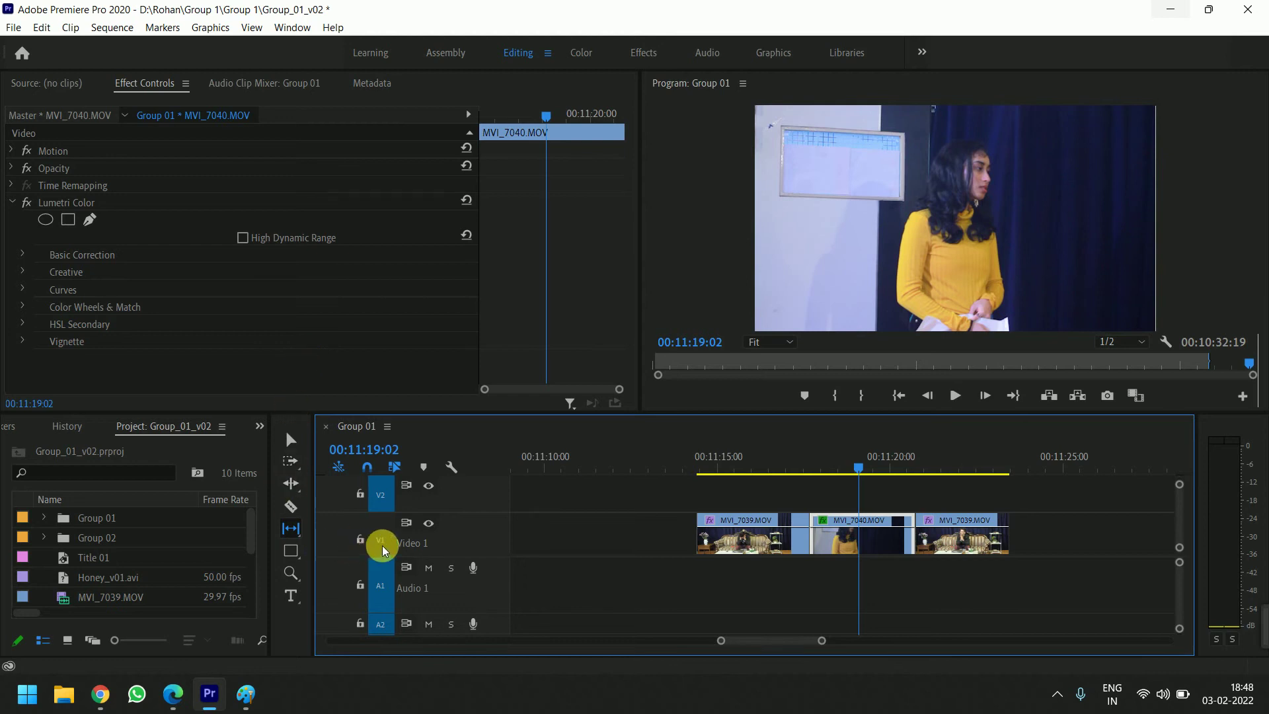
- Slip MVI_7040's media so its timeline span stays 00:11:17:17 to 00:11:20:17, then select the last MVI_7039 clip
{"action": "scroll", "coordinate": [771, 526], "scroll_direction": "down", "scroll_amount": 3}
{"action": "scroll", "coordinate": [768, 528], "scroll_direction": "up", "scroll_amount": 2}
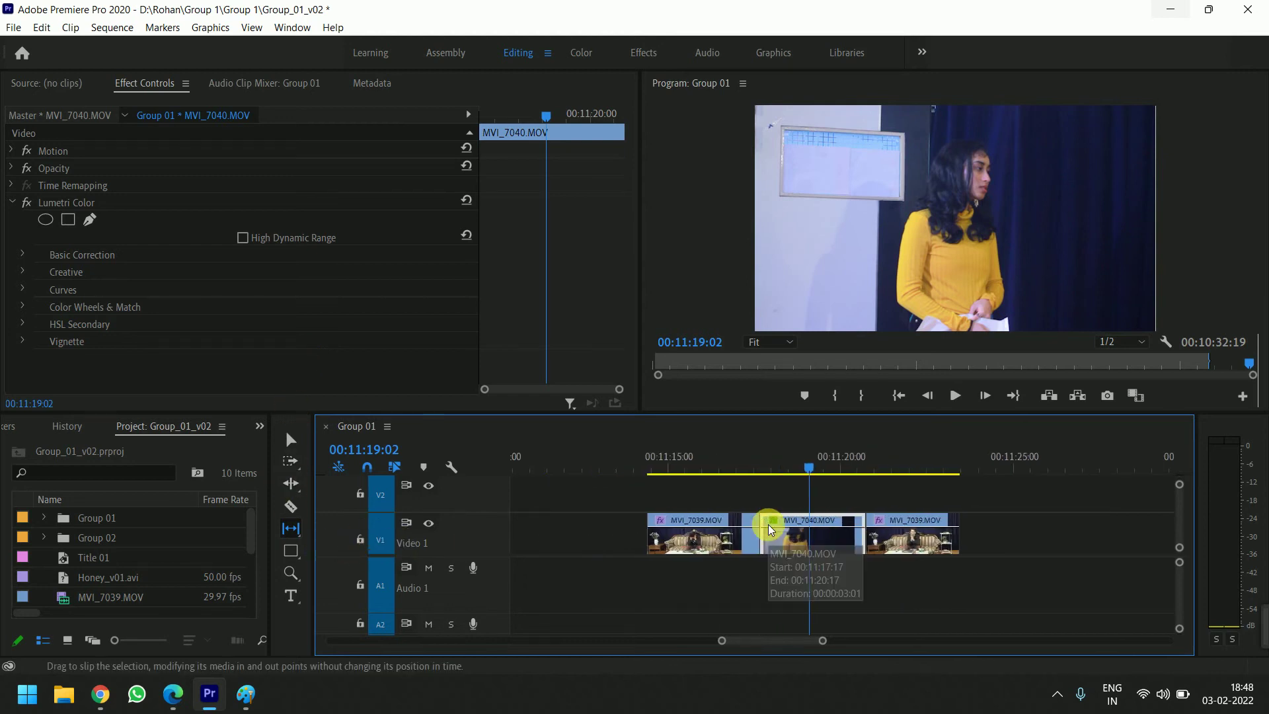
{"action": "left_click_drag", "start_coordinate": [777, 532], "coordinate": [822, 551]}
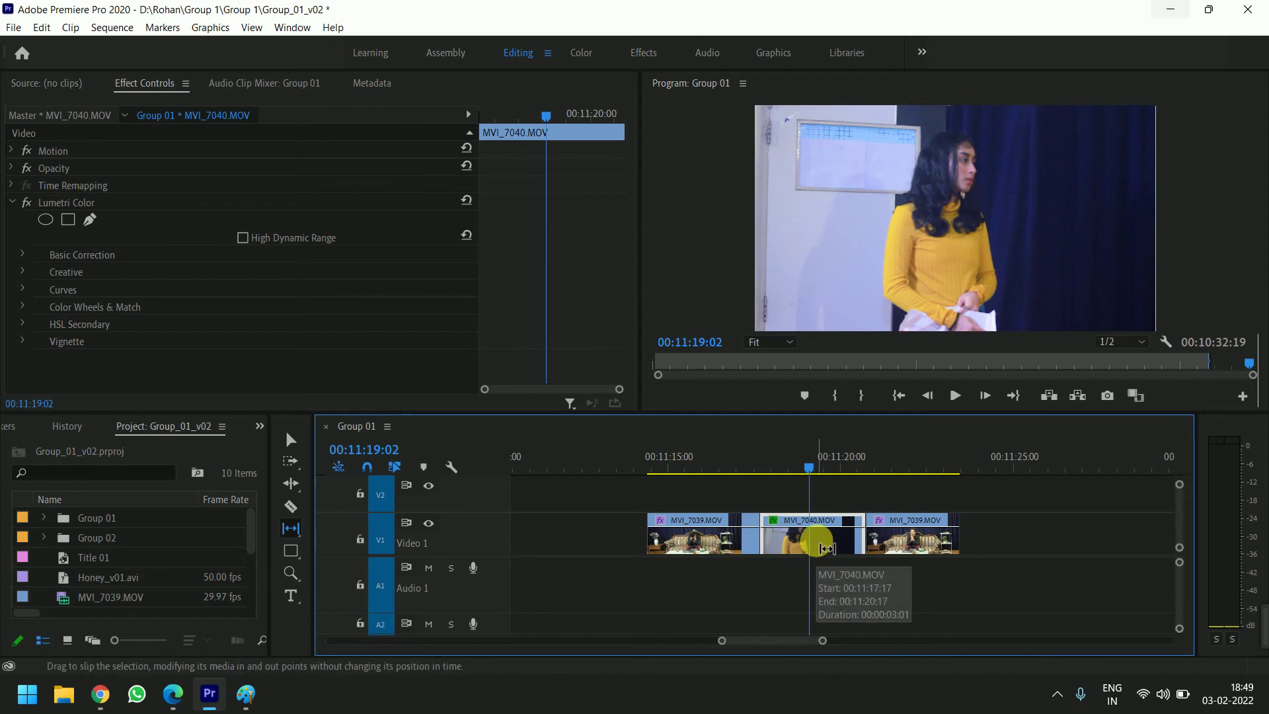
{"action": "left_click", "coordinate": [933, 541]}
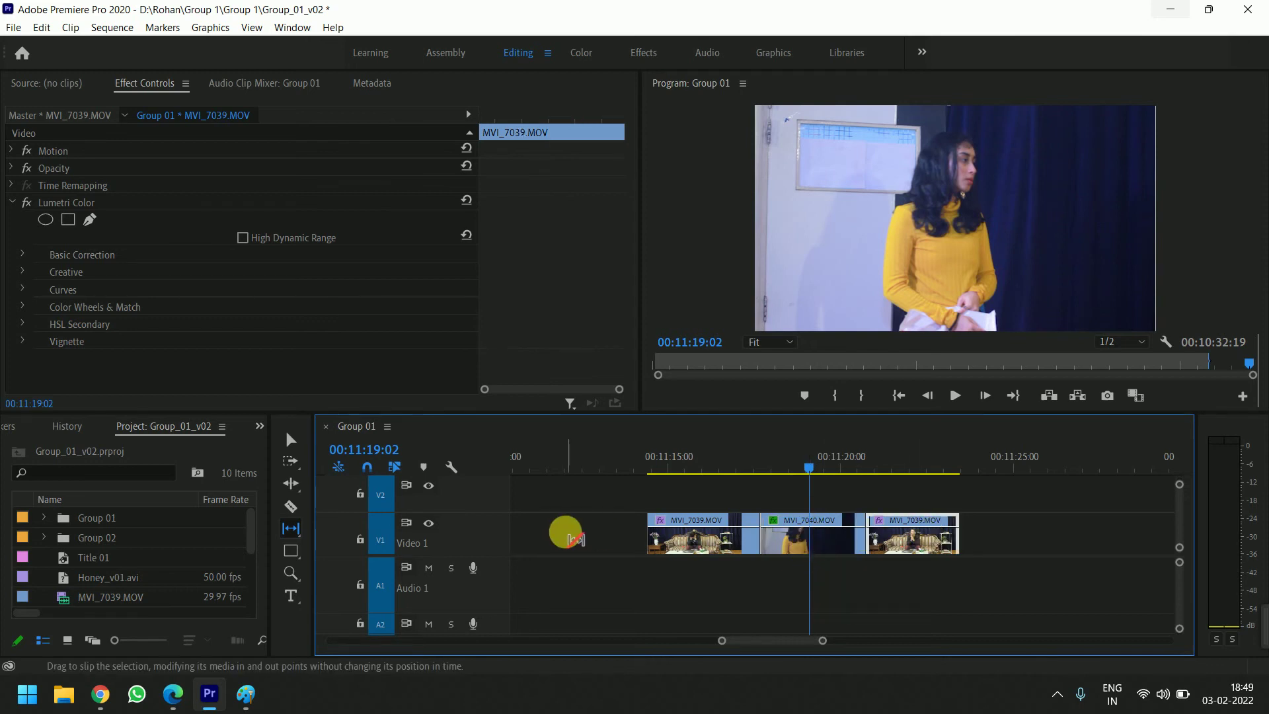
- Move the last MVI_7039 clip right to leave a gap, slip it 16 frames, then undo so it rejoins MVI_7040
{"action": "key", "text": "v"}
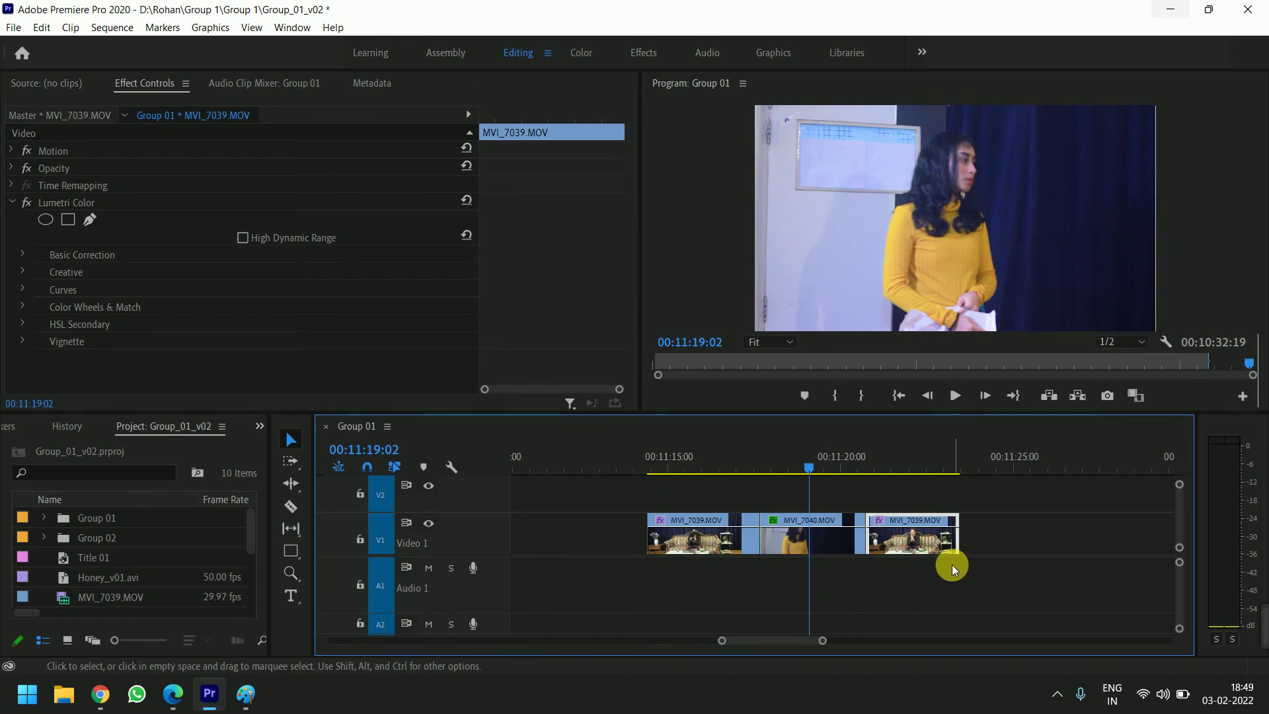
{"action": "left_click_drag", "start_coordinate": [911, 526], "coordinate": [967, 525]}
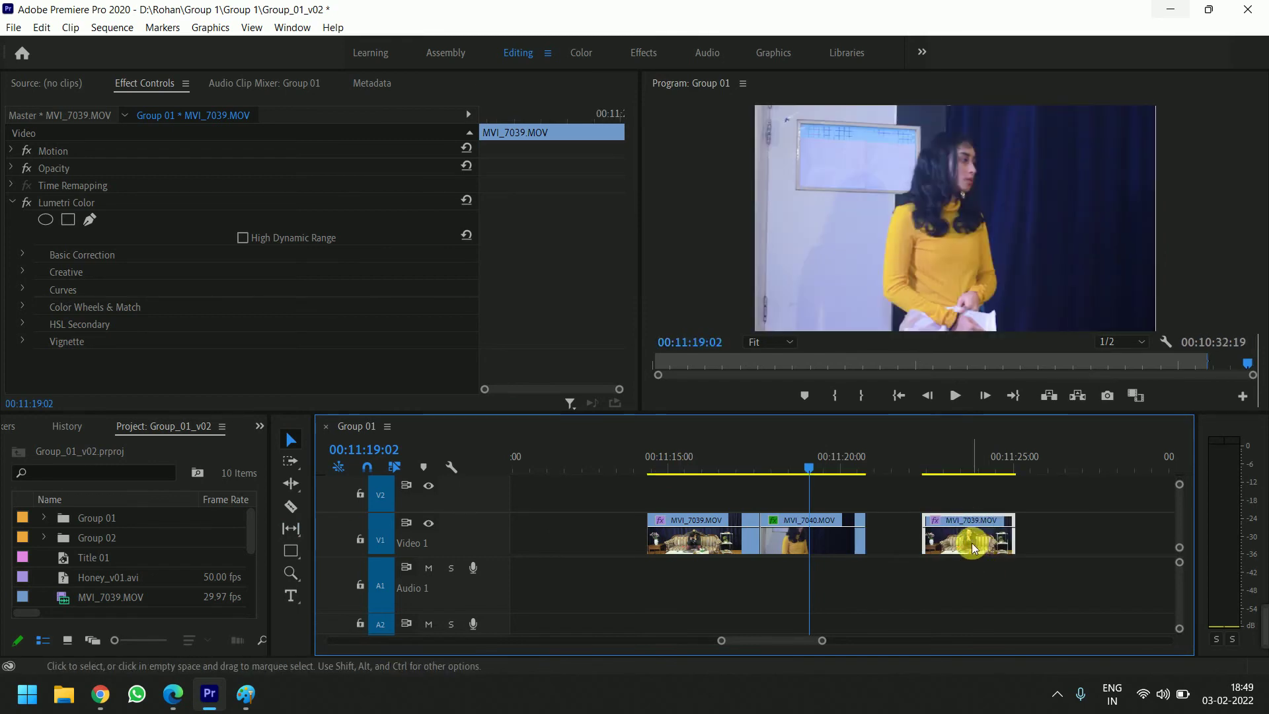
{"action": "left_click", "coordinate": [291, 527]}
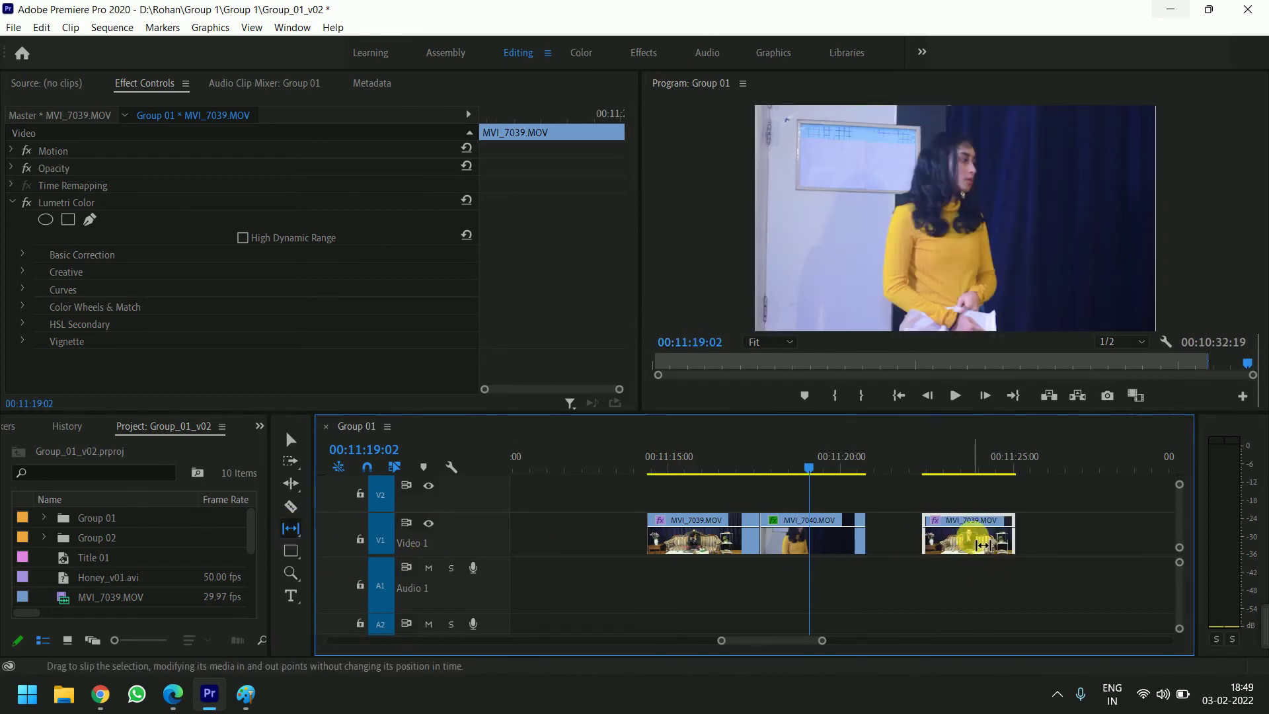
{"action": "mouse_move", "coordinate": [982, 559]}
{"action": "left_mouse_down"}
{"action": "mouse_move", "coordinate": [997, 538]}
{"action": "mouse_move", "coordinate": [934, 547]}
{"action": "left_mouse_up"}
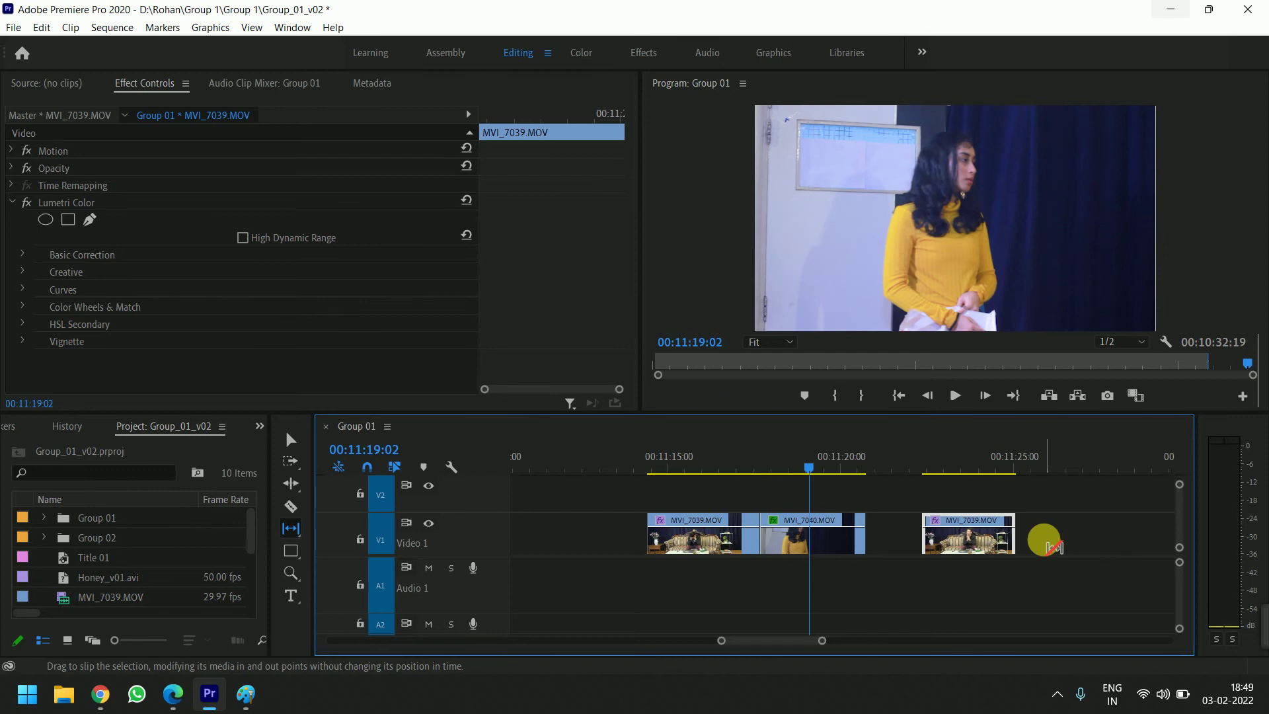
{"action": "key", "text": "ctrl+z"}
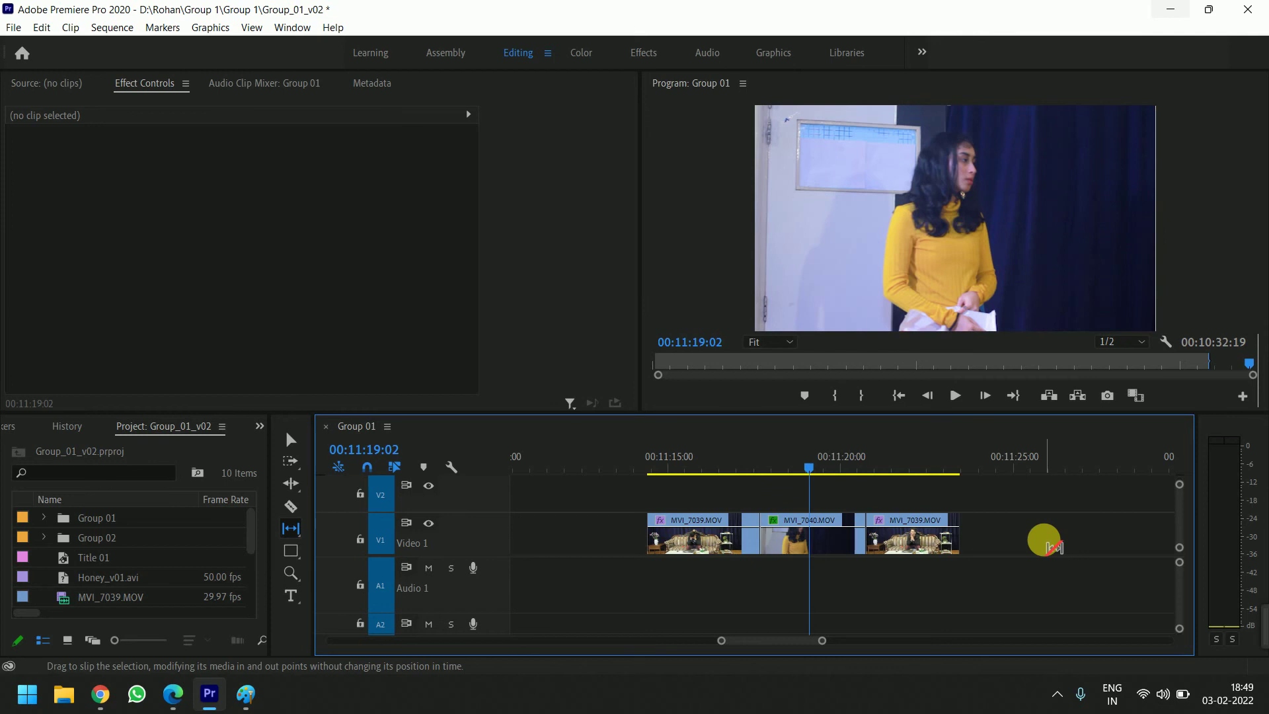
- Put the playhead at 00:11:19:03, switch to the Slide Tool and select MVI_7040
{"action": "left_click", "coordinate": [810, 460]}
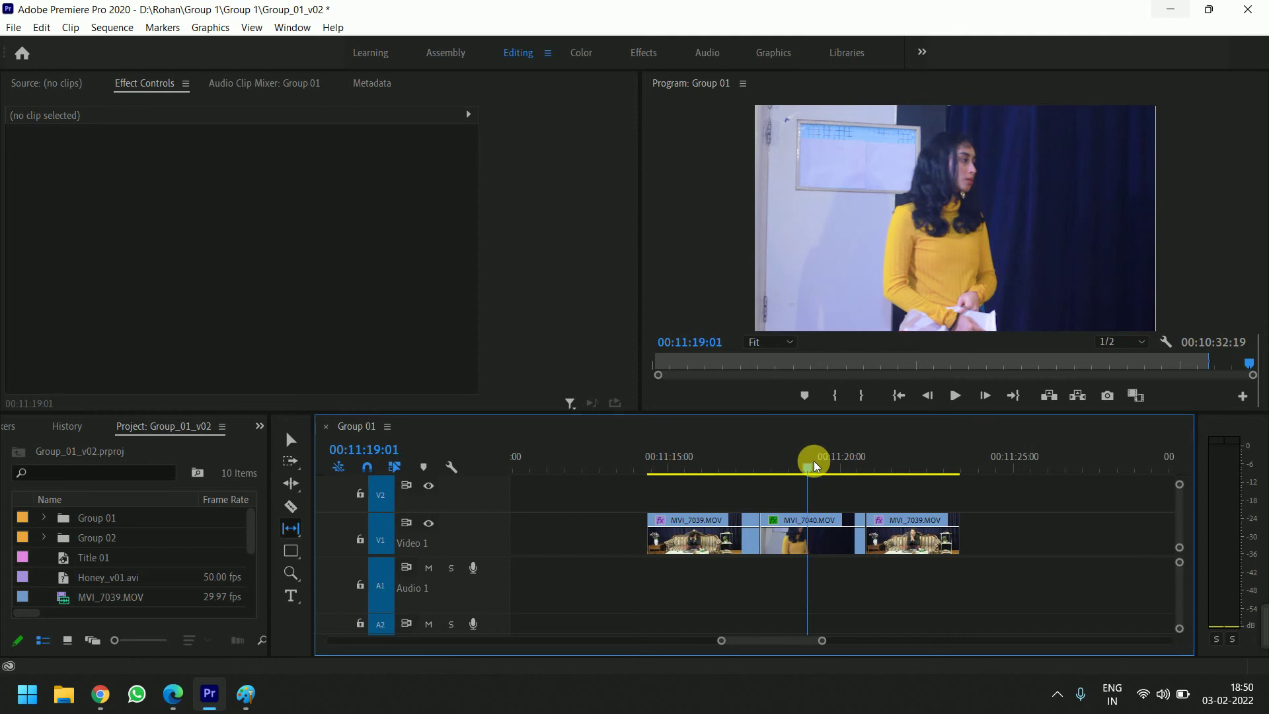
{"action": "left_click", "coordinate": [296, 537]}
{"action": "left_click", "coordinate": [401, 542]}
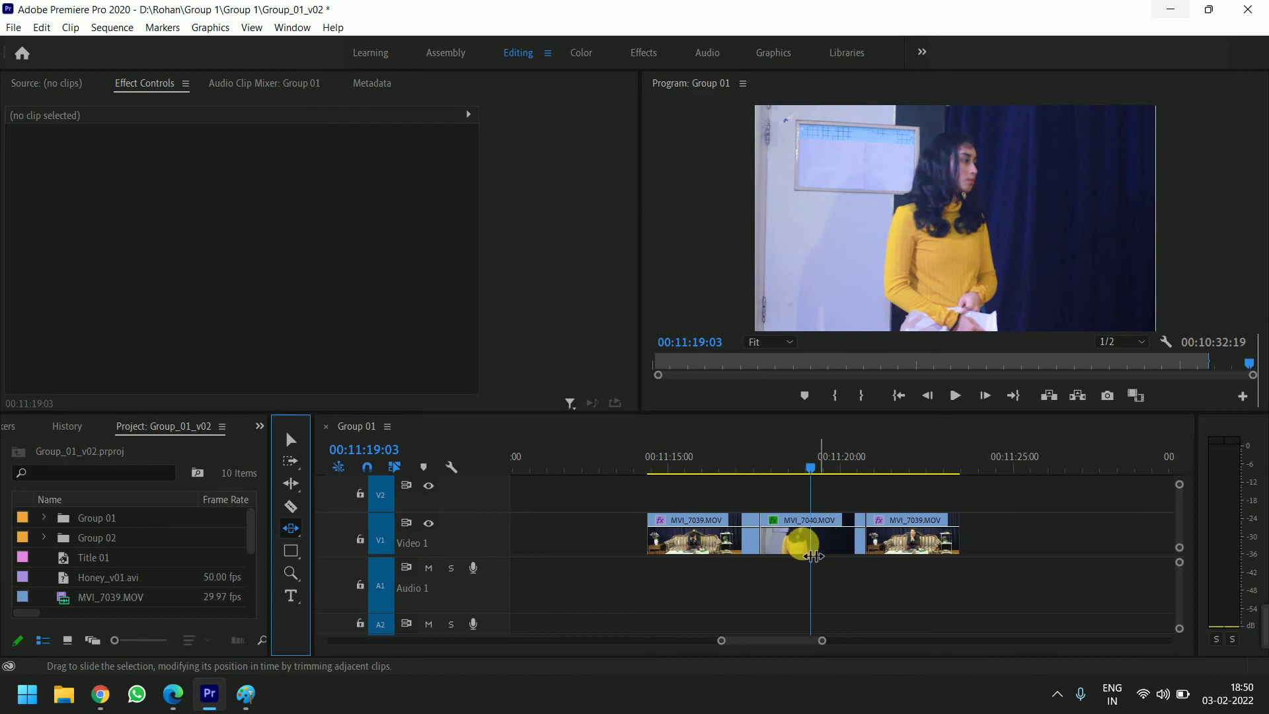
{"action": "left_click", "coordinate": [802, 538]}
- Slide MVI_7040 left, then about 3 seconds right, lengthening the first MVI_7039 and shrinking the last
{"action": "left_click_drag", "start_coordinate": [769, 551], "coordinate": [863, 574]}
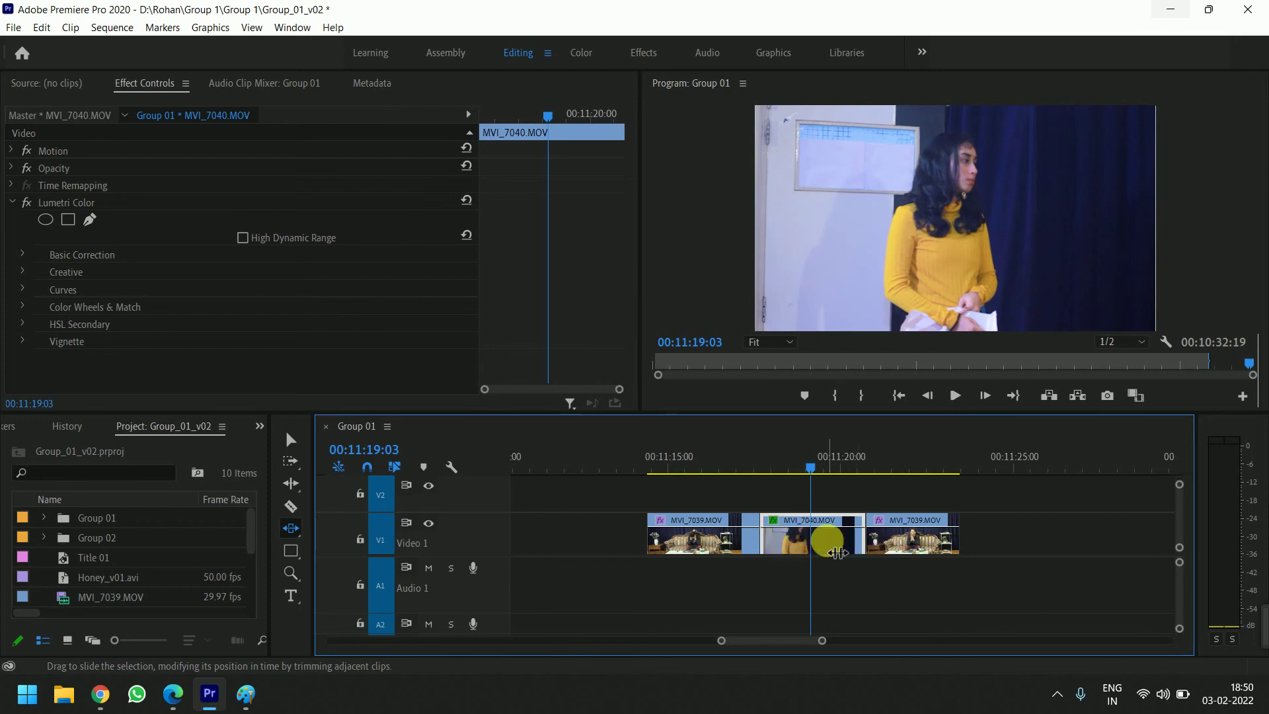
{"action": "left_click_drag", "start_coordinate": [826, 543], "coordinate": [793, 559]}
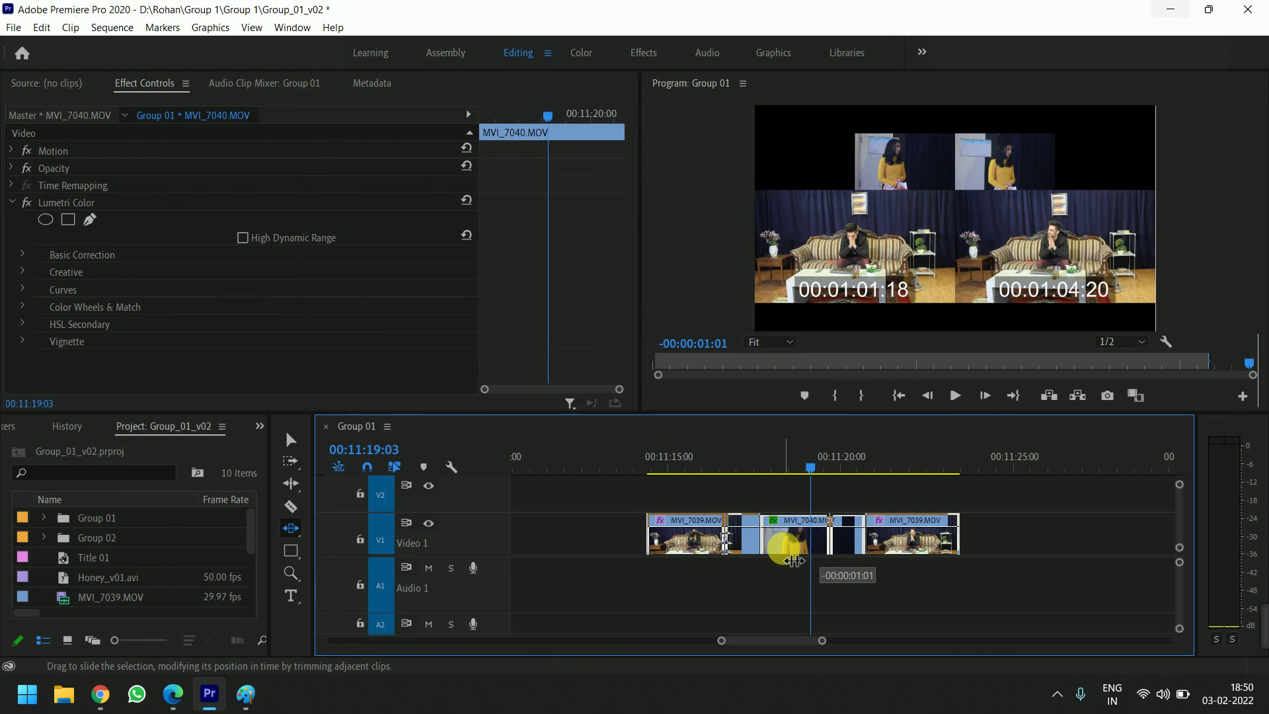
{"action": "left_click_drag", "start_coordinate": [792, 560], "coordinate": [783, 597]}
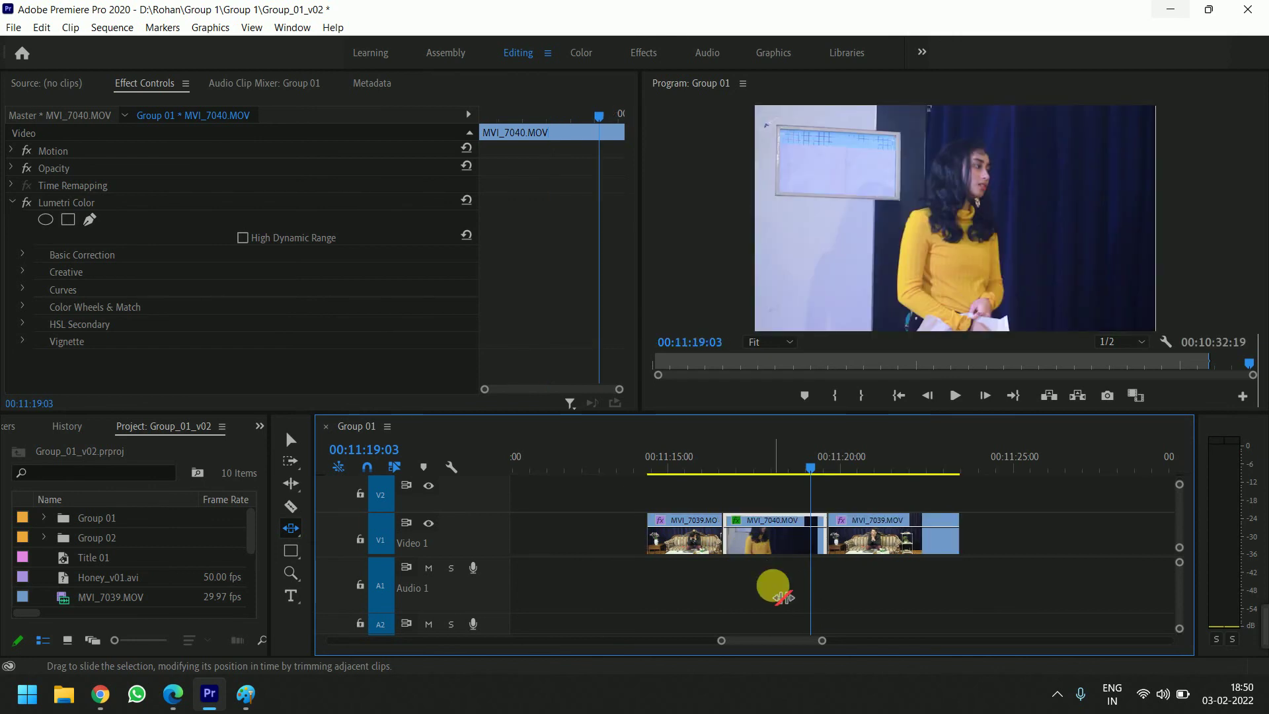
{"action": "left_click_drag", "start_coordinate": [776, 534], "coordinate": [730, 554]}
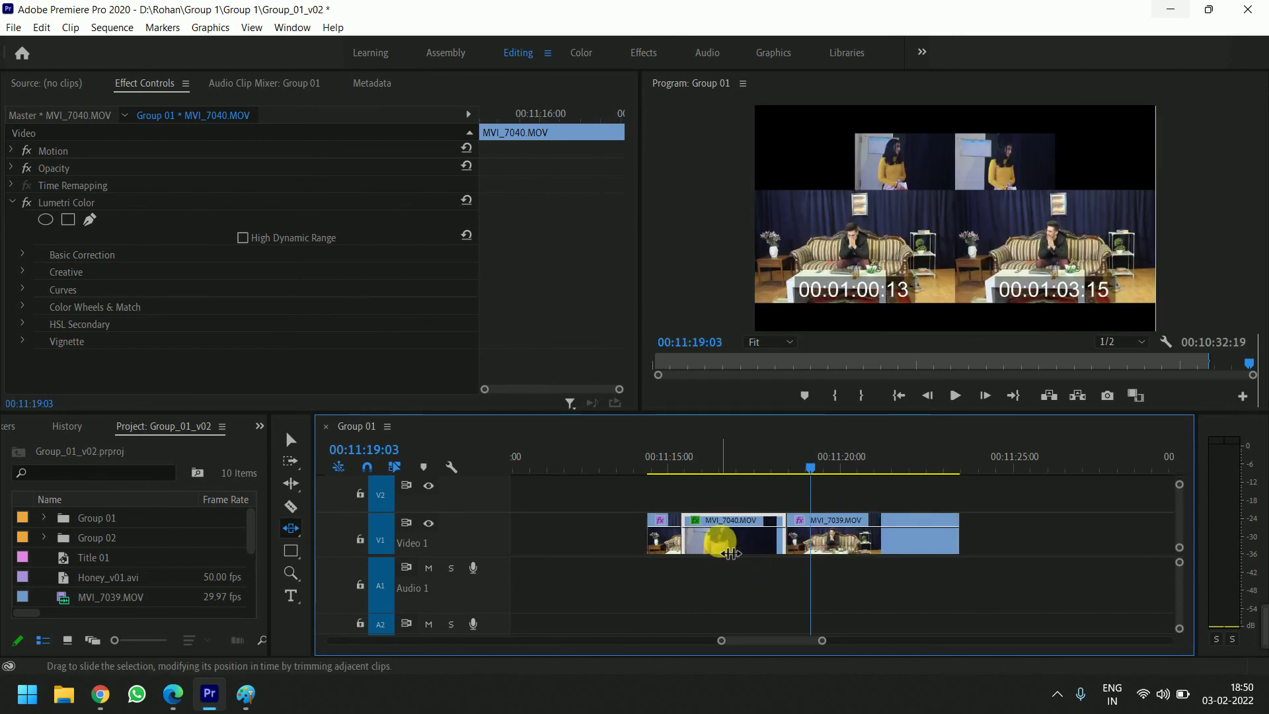
{"action": "left_click_drag", "start_coordinate": [730, 554], "coordinate": [878, 540]}
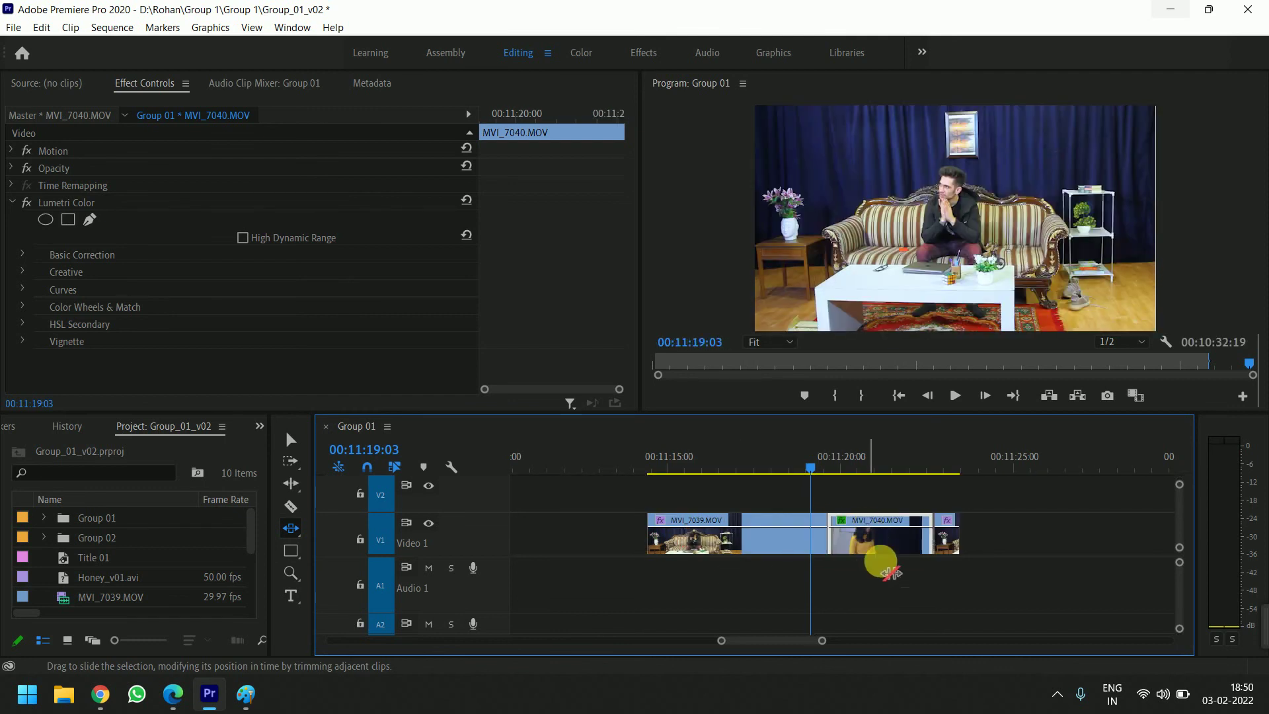
{"action": "mouse_move", "coordinate": [821, 467]}
{"action": "left_mouse_down"}
{"action": "mouse_move", "coordinate": [1018, 491]}
{"action": "mouse_move", "coordinate": [870, 490]}
{"action": "left_mouse_up"}
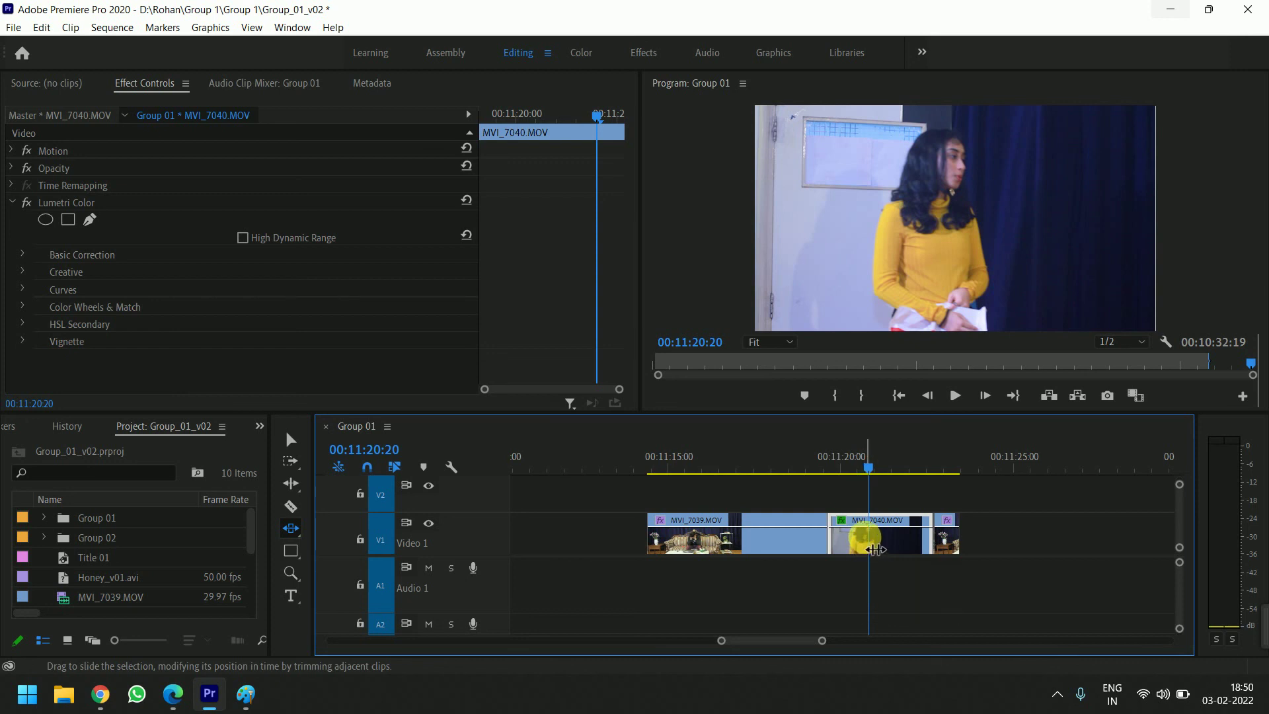
- Slide MVI_7040 back left between the two MVI_7039 clips so all three have similar lengths
{"action": "mouse_move", "coordinate": [875, 549]}
{"action": "left_mouse_down"}
{"action": "mouse_move", "coordinate": [871, 536]}
{"action": "mouse_move", "coordinate": [722, 539]}
{"action": "mouse_move", "coordinate": [731, 516]}
{"action": "mouse_move", "coordinate": [727, 534]}
{"action": "left_mouse_up"}
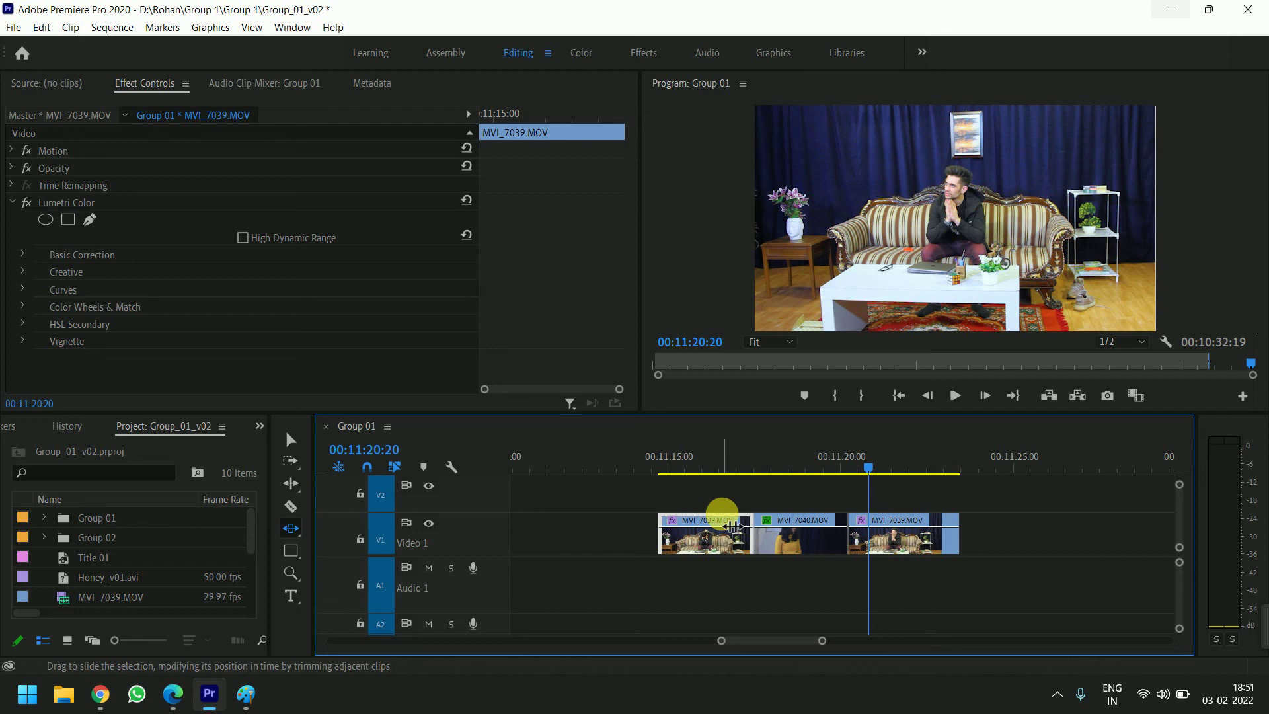
{"action": "mouse_move", "coordinate": [1249, 625]}
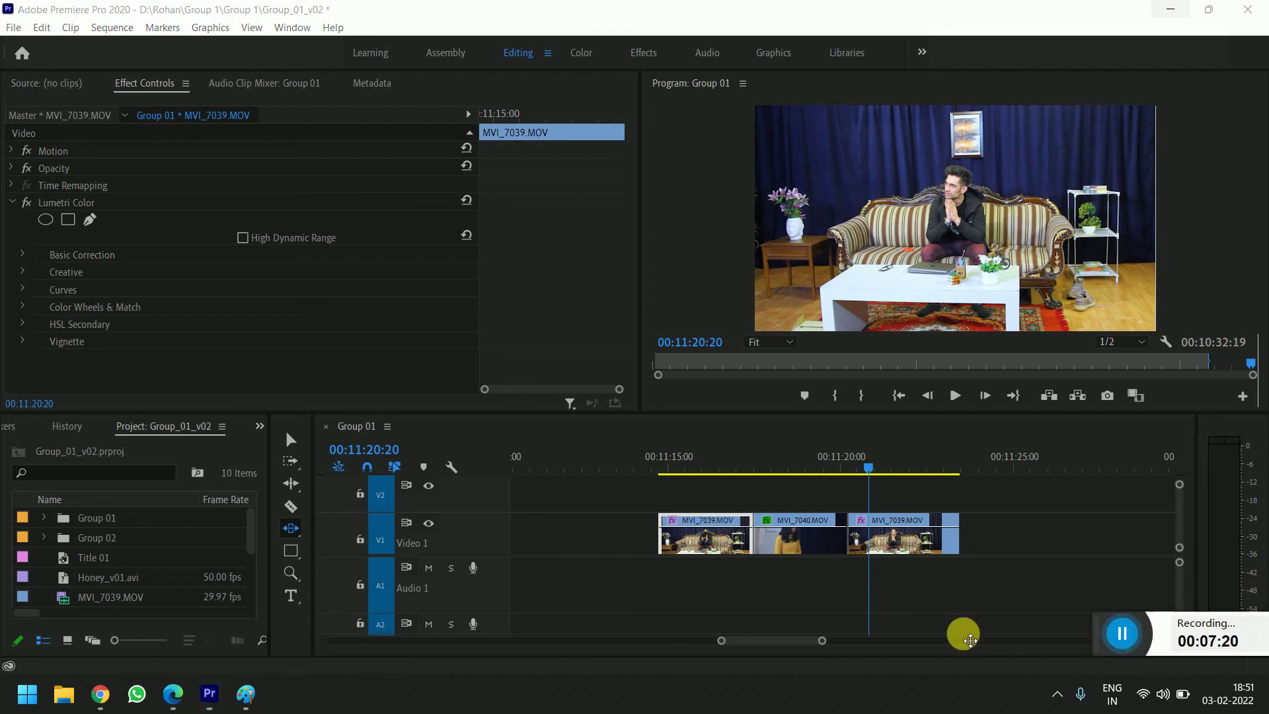